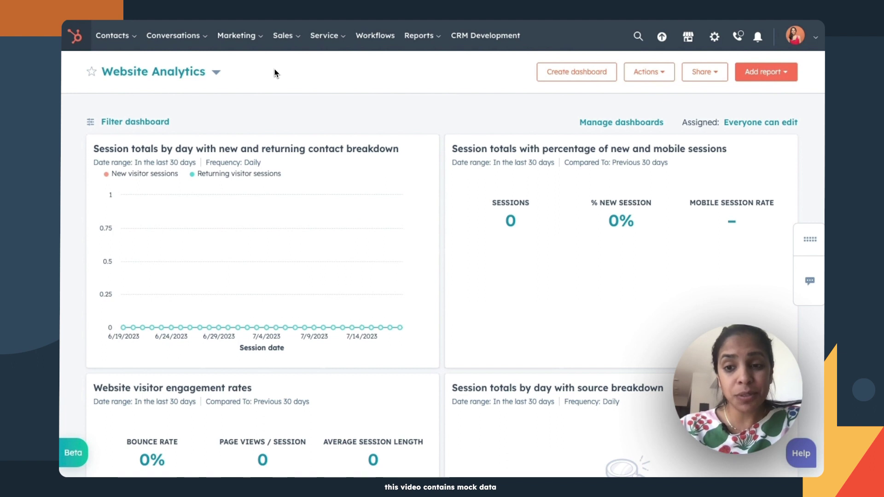
Create a new landing page named 'Los Angeles Housing Market' from the Landing Pages list
left_click(247, 36)
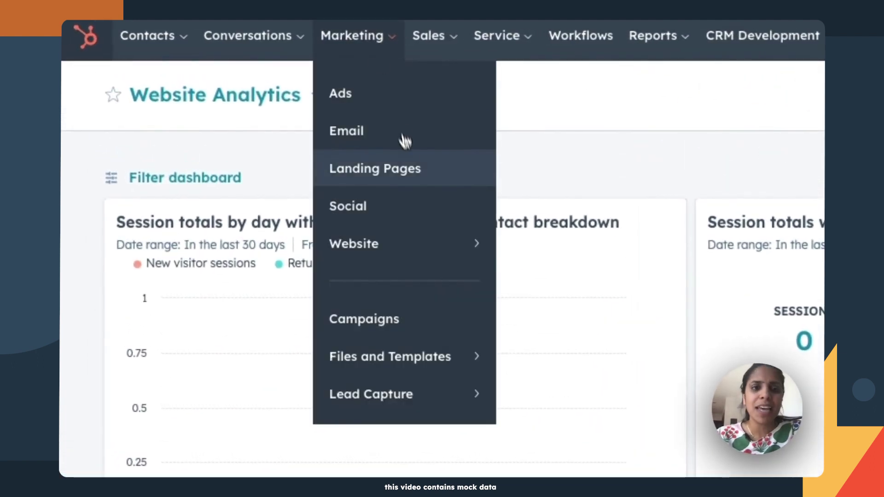
left_click(406, 160)
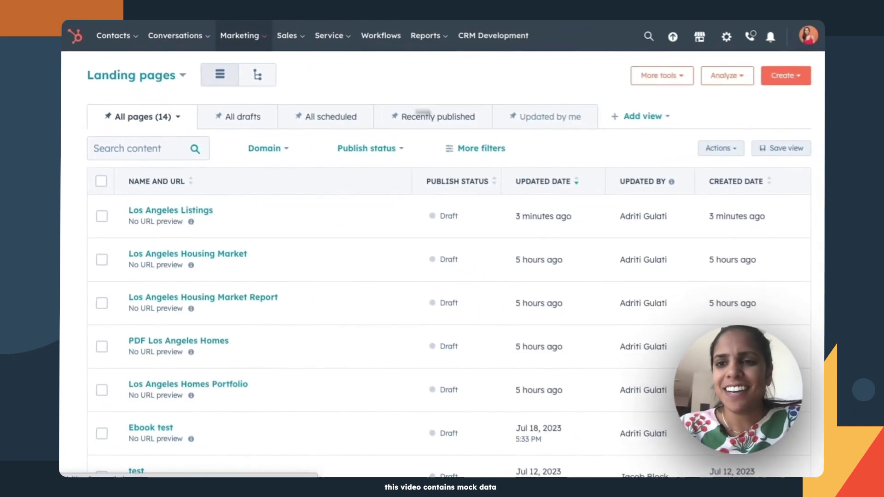
left_click(783, 76)
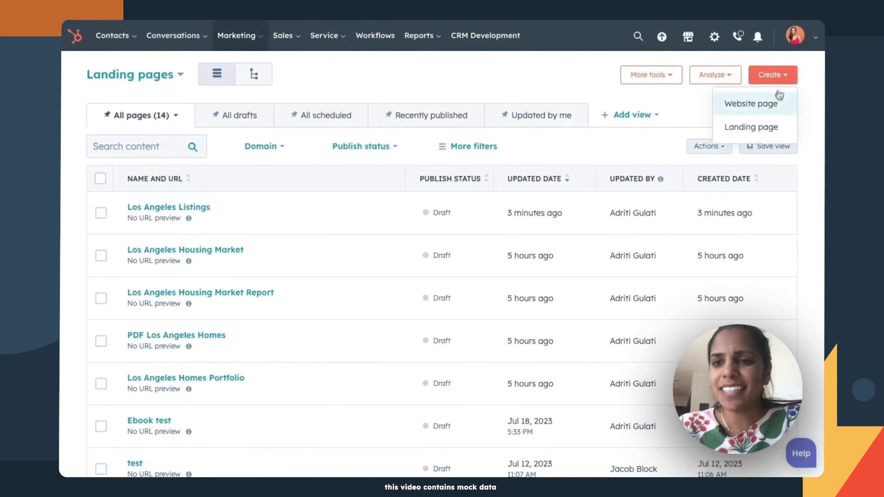
left_click(742, 128)
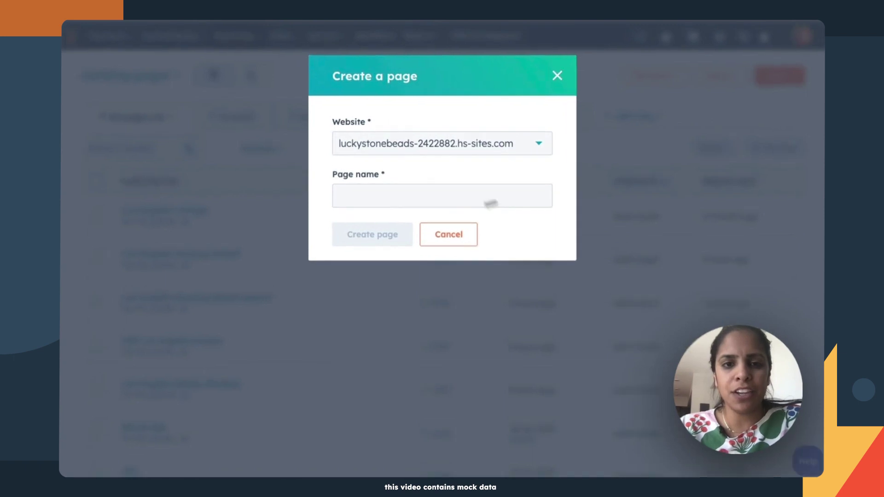
left_click(392, 191)
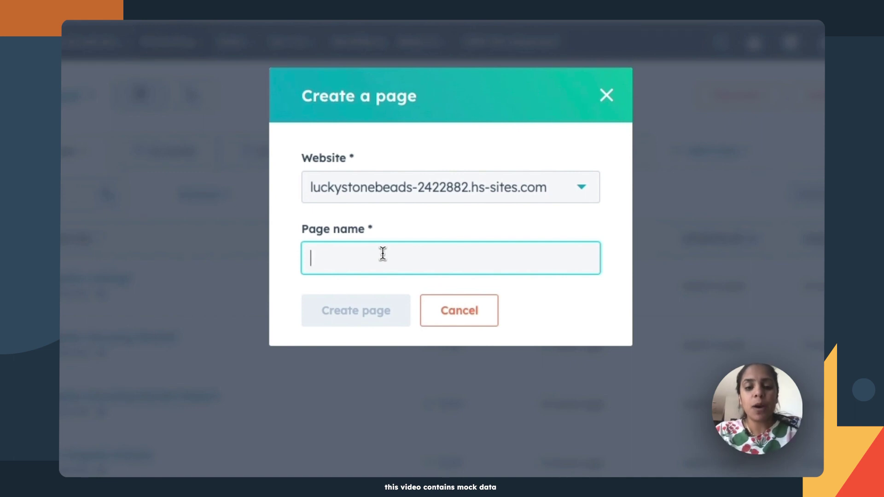
type("Los Angeles H")
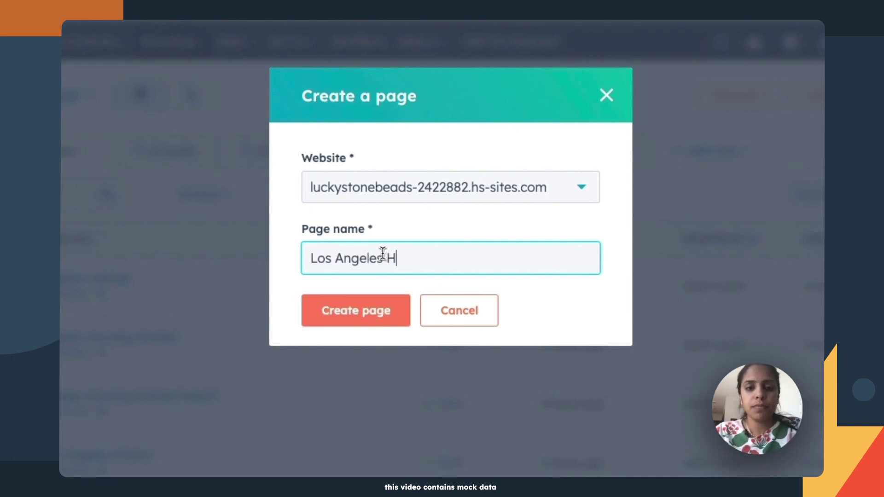
type("ousing Market")
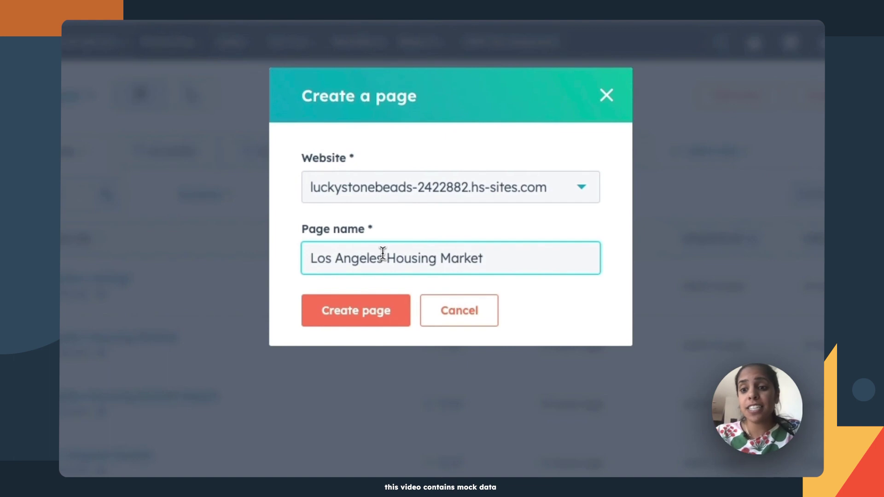
left_click(350, 314)
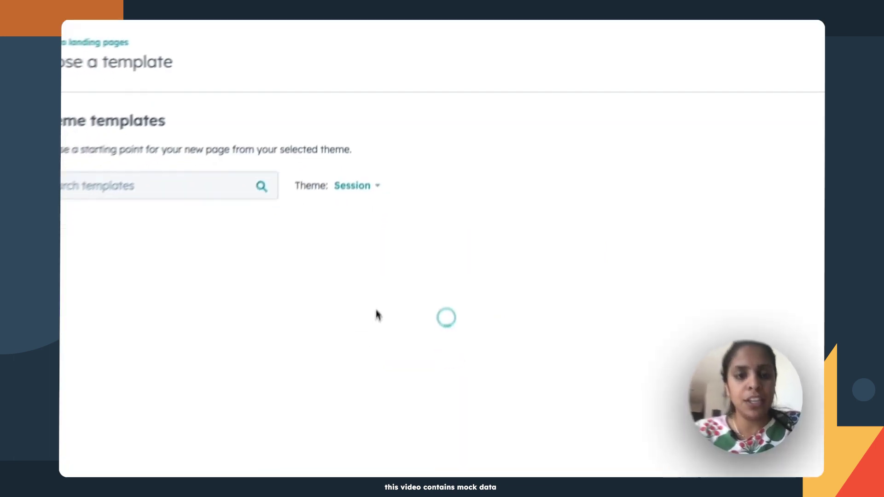
Browse all themes and open the templates of the Session theme
left_click(368, 162)
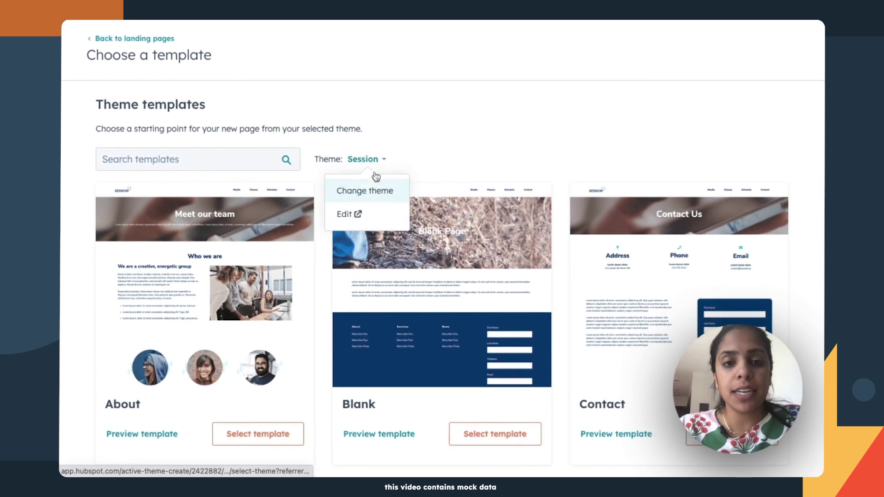
left_click(375, 188)
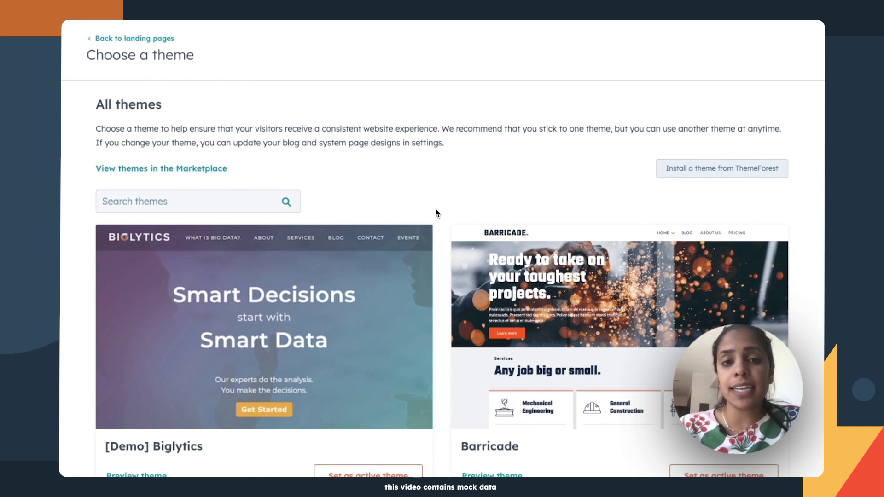
scroll(437, 242, "down", 10)
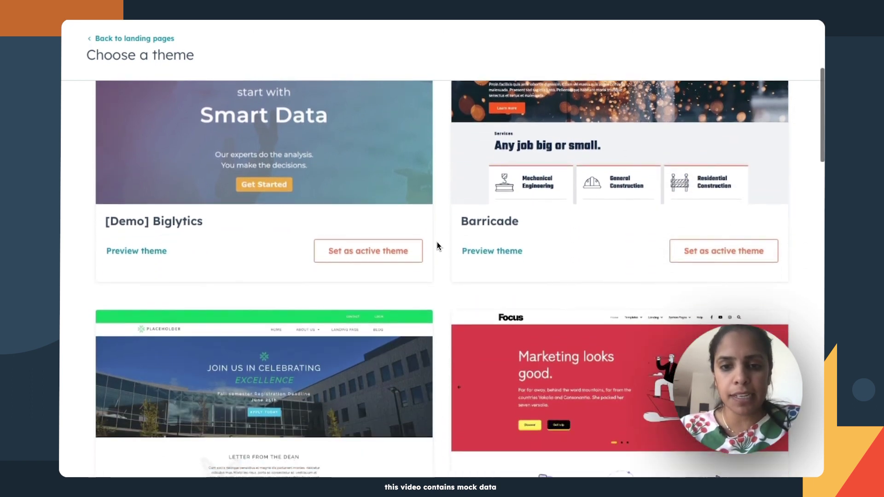
scroll(438, 246, "down", 8)
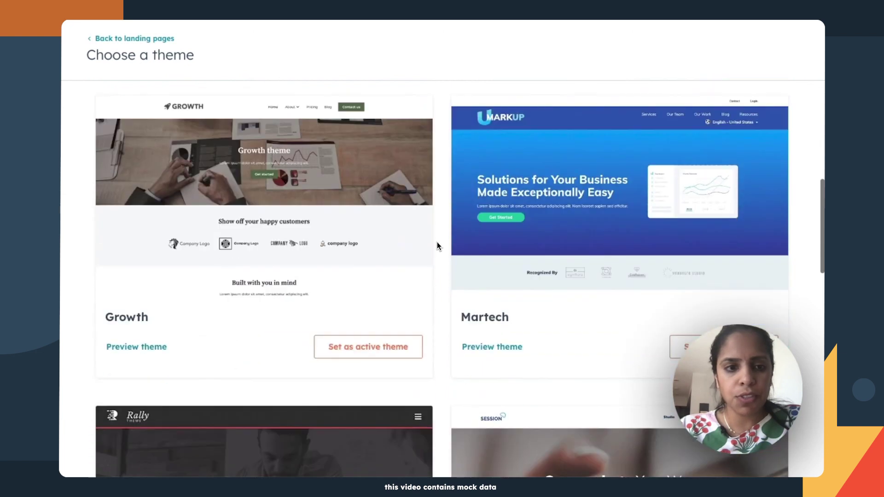
scroll(437, 247, "down", 5)
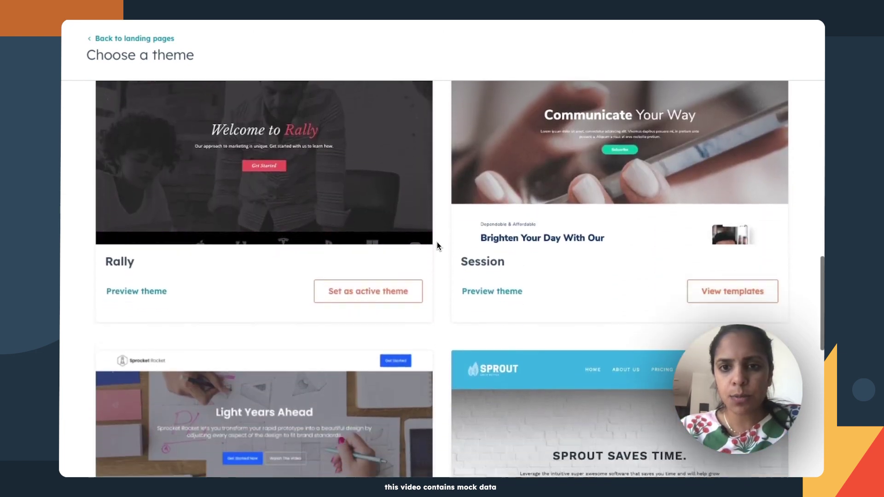
scroll(437, 246, "down", 1)
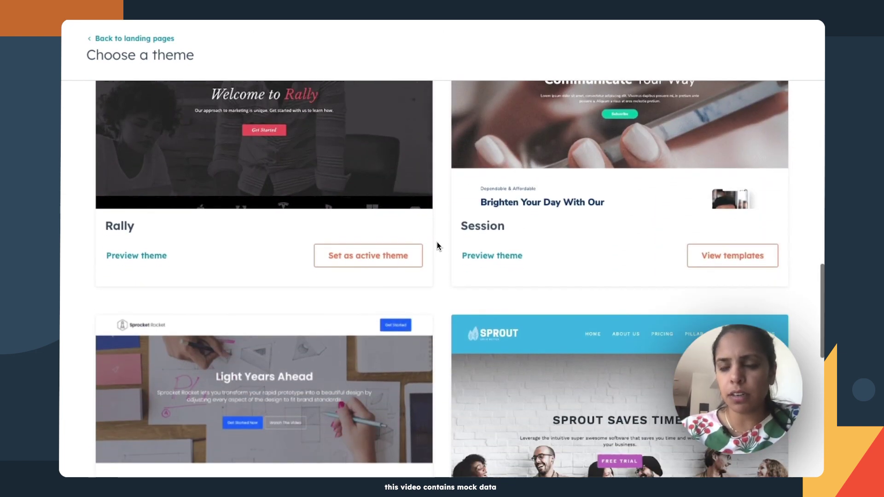
scroll(437, 247, "up", 1)
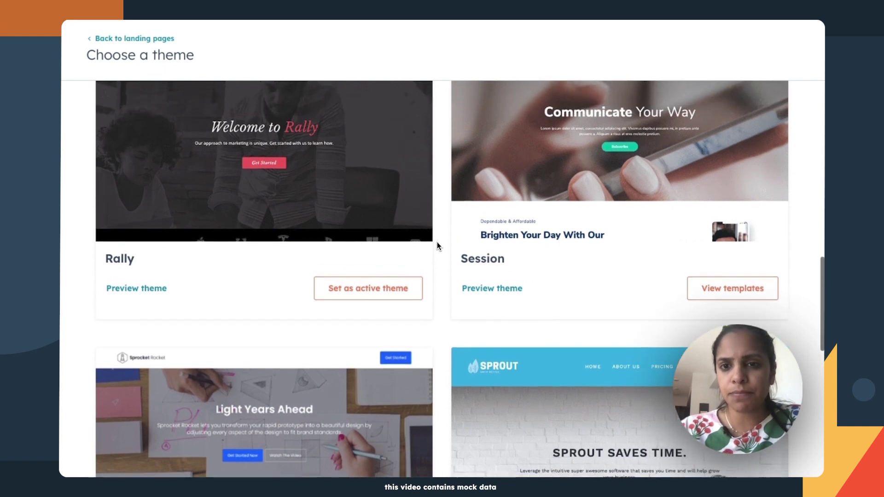
scroll(437, 247, "down", 2)
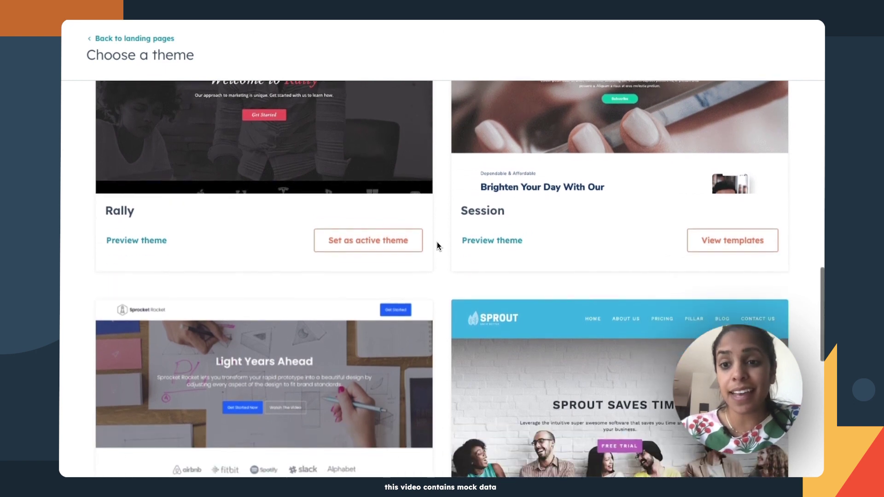
left_click(729, 248)
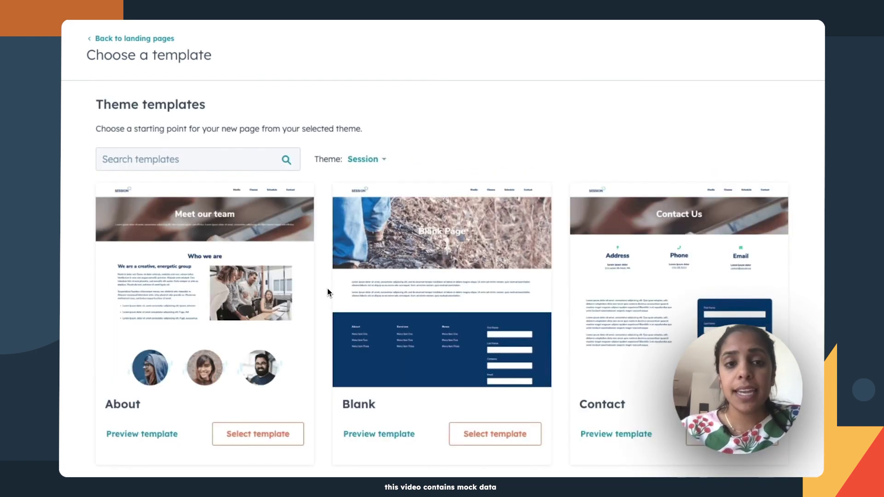
Choose the Session theme's Landing page template for the new page
scroll(328, 288, "down", 7)
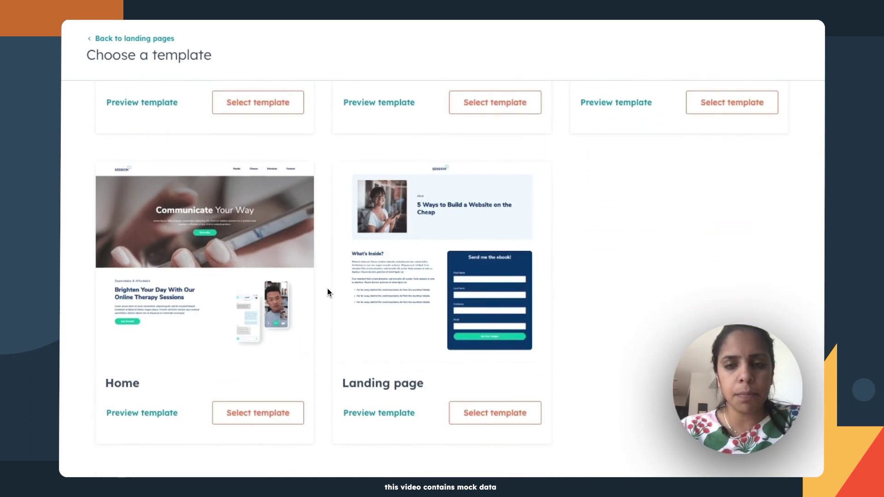
scroll(327, 288, "up", 1)
scroll(327, 288, "down", 3)
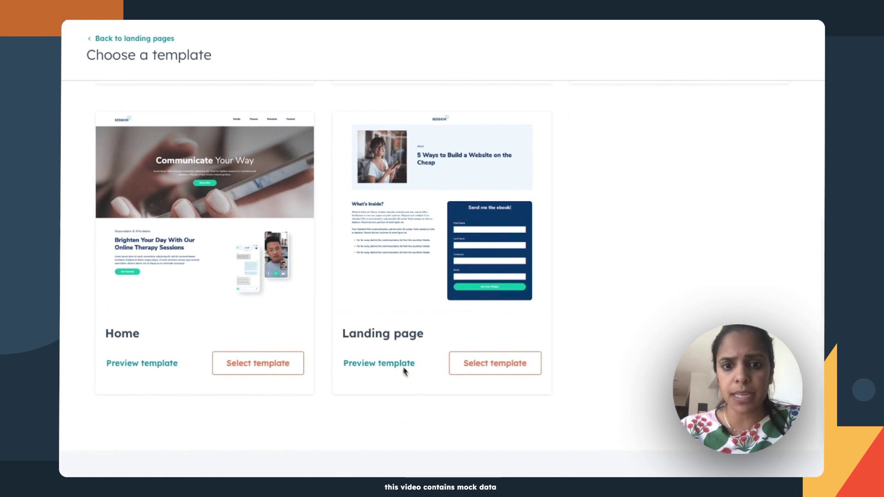
left_click(500, 368)
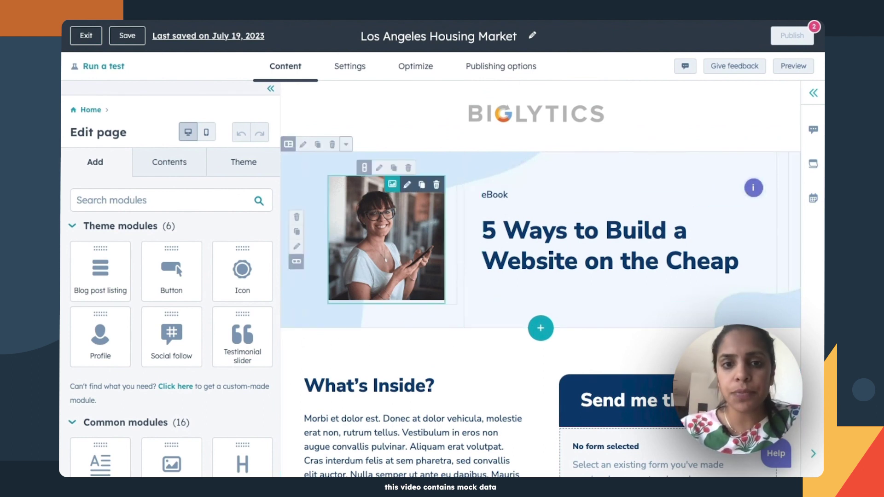
Try moving the hero photo and editing the shared BIGLYTICS header, then back out
left_click_drag(439, 274, 492, 176)
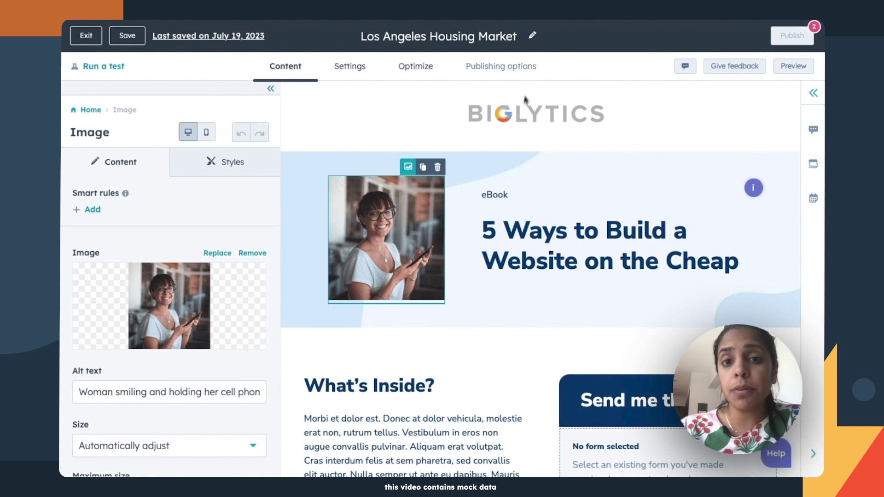
left_click(515, 110)
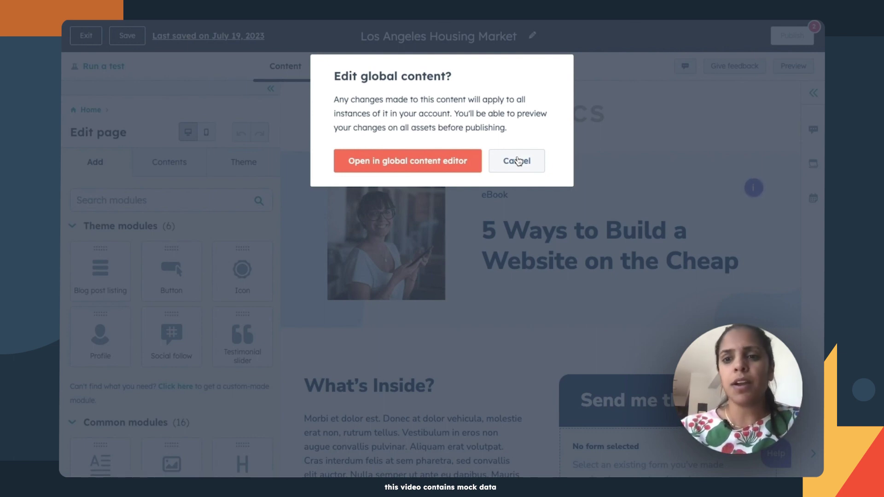
left_click(518, 161)
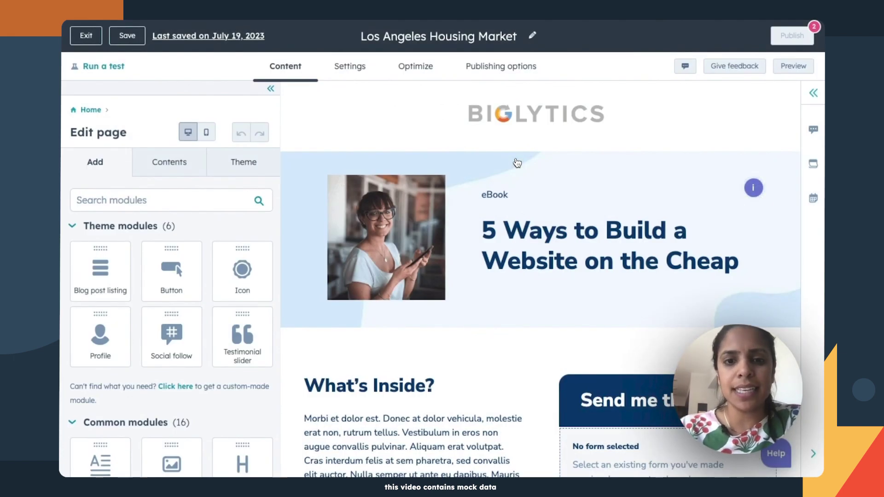
Scroll down to the What's Inside? section and its empty 'Send me the ebook!' form module
scroll(500, 236, "down", 7)
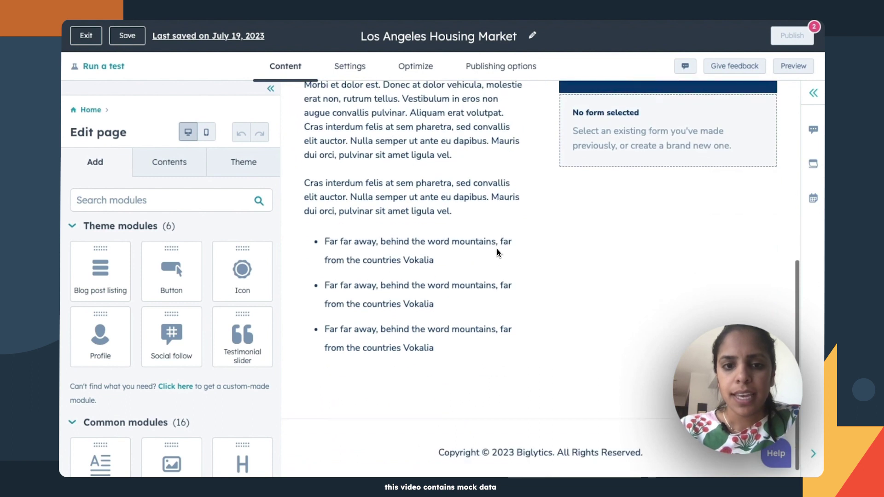
scroll(496, 248, "up", 7)
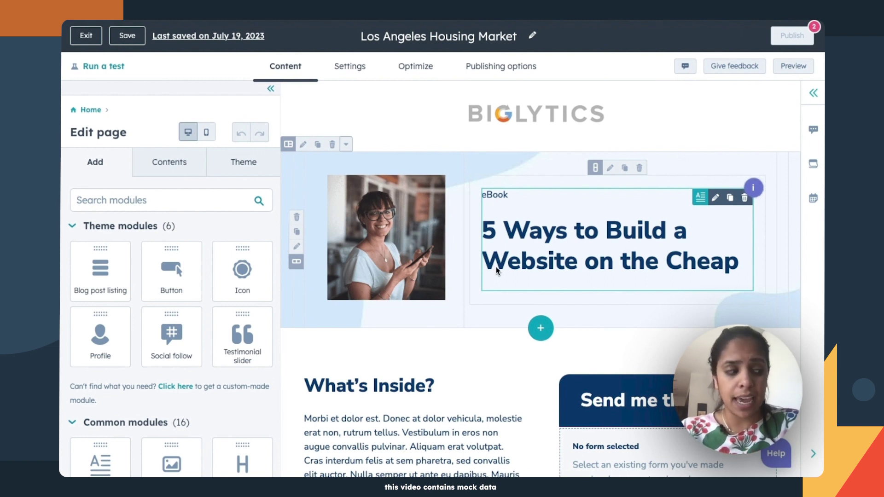
scroll(397, 353, "down", 1)
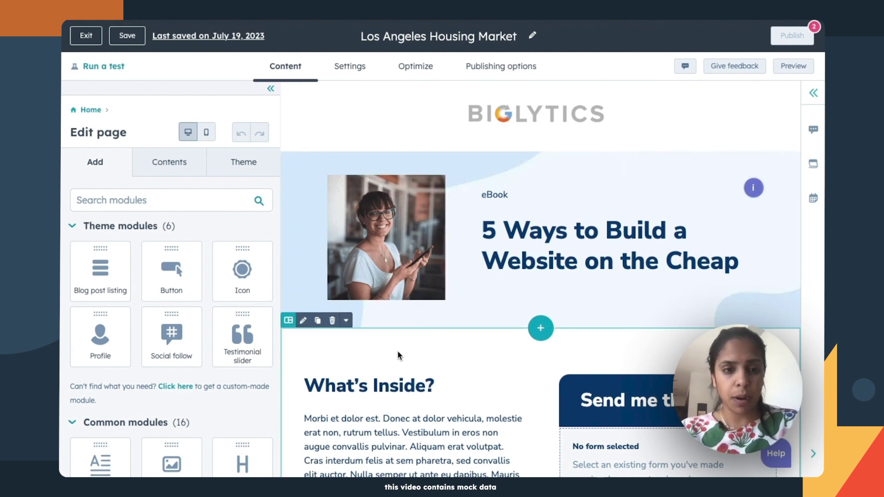
scroll(396, 352, "down", 2)
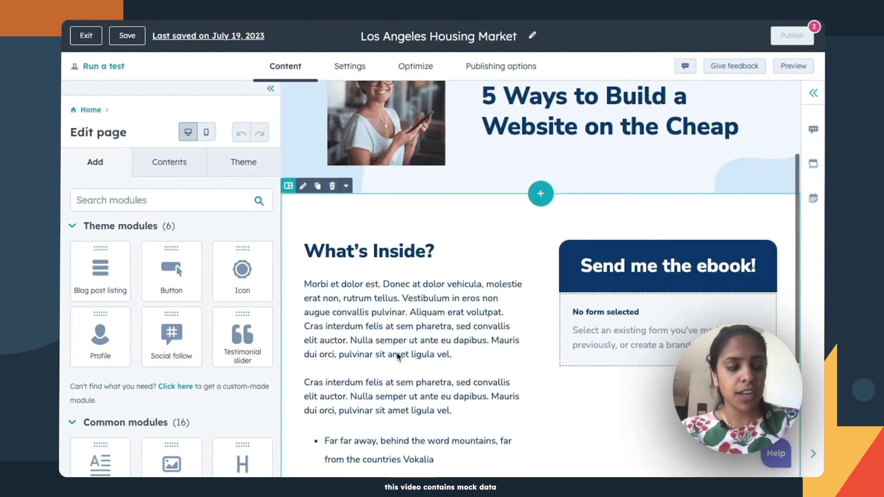
scroll(396, 352, "down", 2)
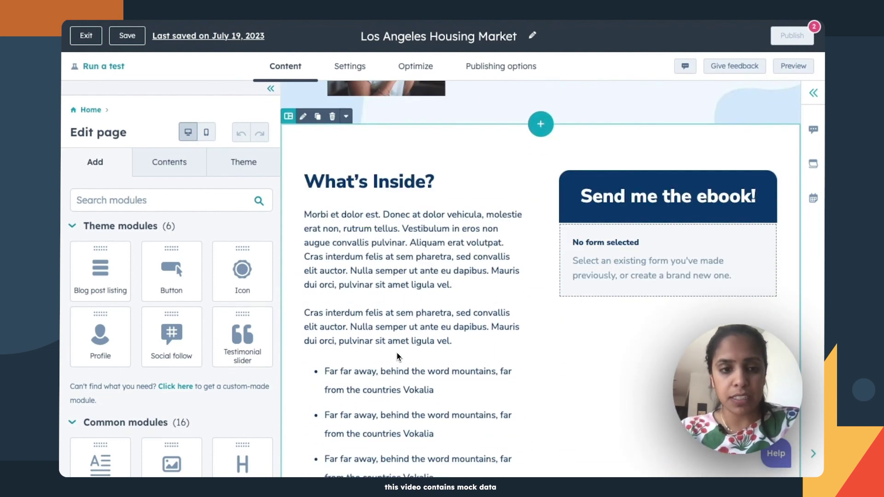
scroll(396, 353, "up", 5)
scroll(397, 353, "down", 1)
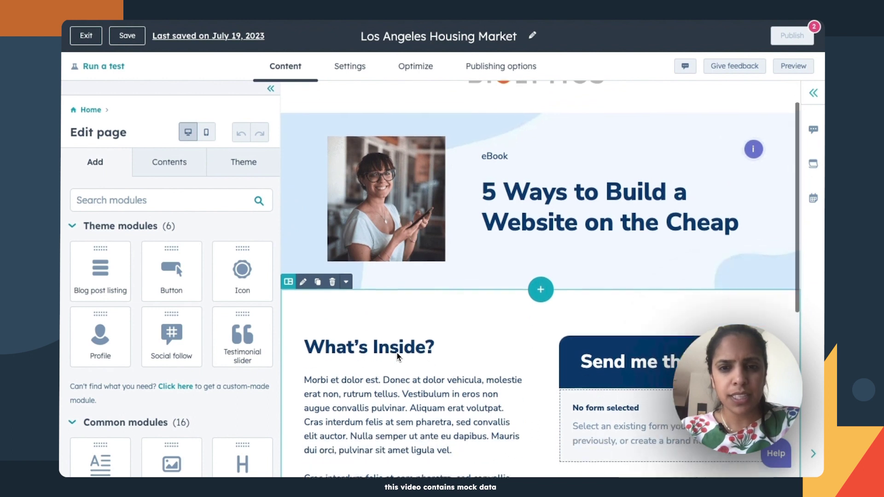
scroll(397, 352, "down", 5)
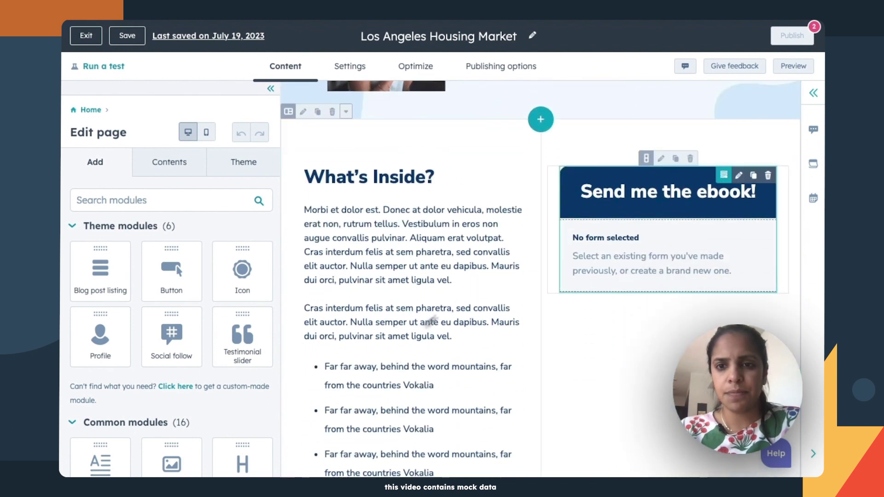
Attach the [Demo] Whitepaper Form (copy) to the ebook form module
left_click(639, 239)
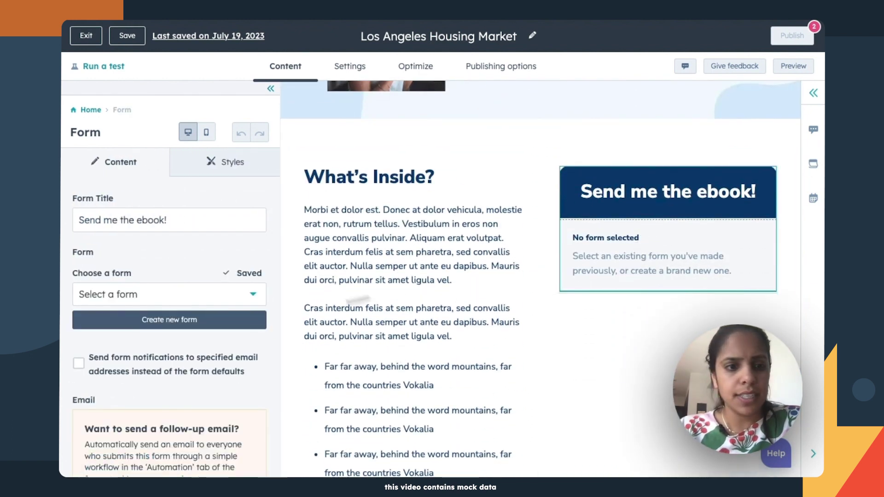
left_click(158, 298)
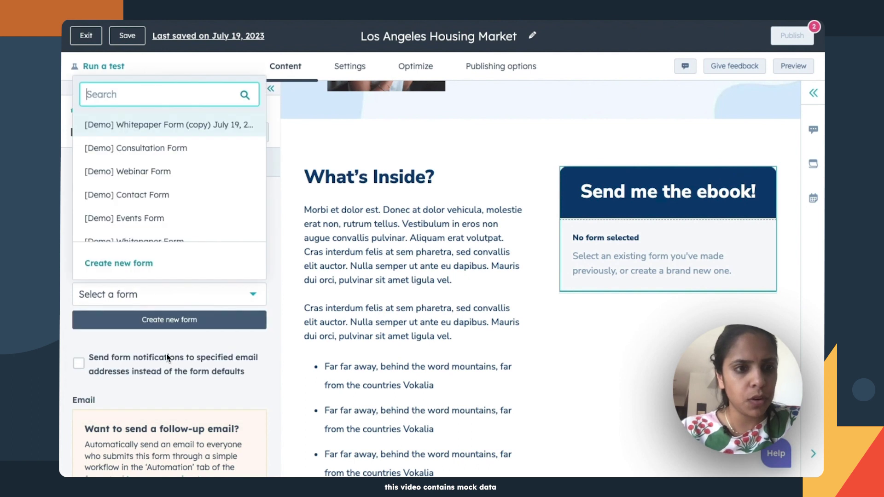
left_click(141, 130)
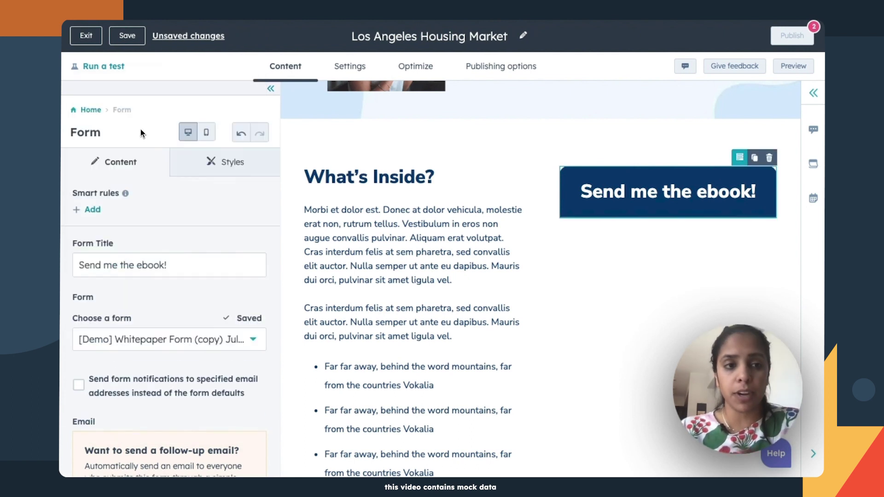
scroll(598, 260, "down", 1)
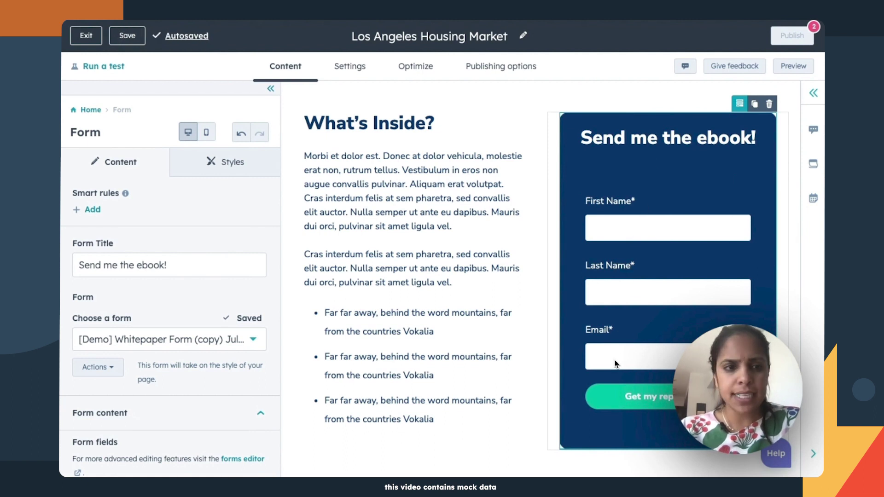
scroll(147, 322, "down", 3)
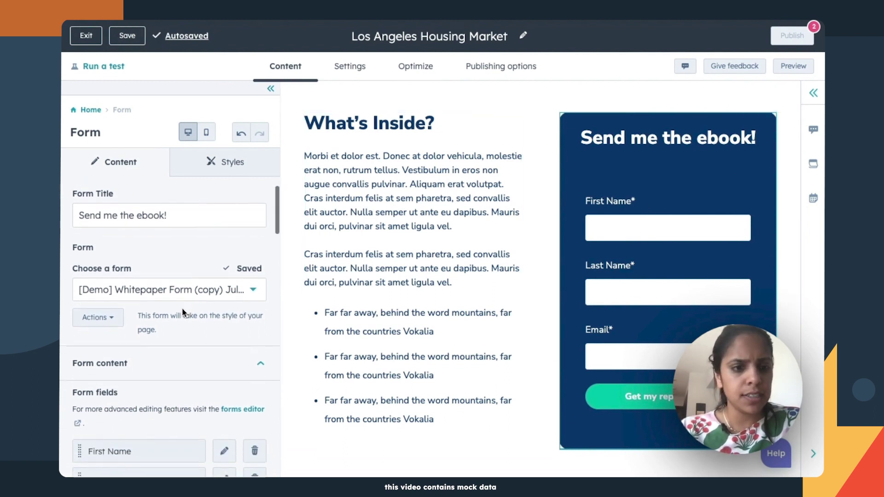
left_click(120, 315)
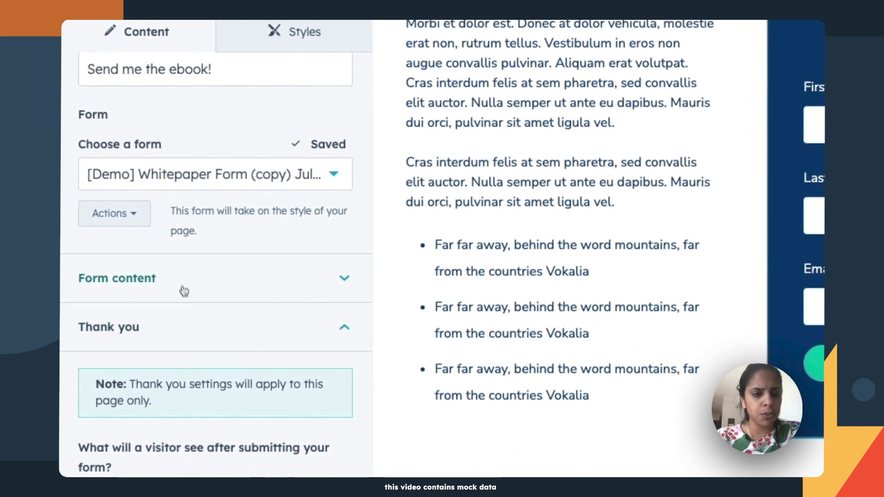
left_click(161, 327)
scroll(162, 328, "down", 1)
scroll(189, 299, "down", 3)
scroll(212, 290, "up", 5)
Change the form title to 'Send me my LA home!' and review the form fields
left_click(230, 157)
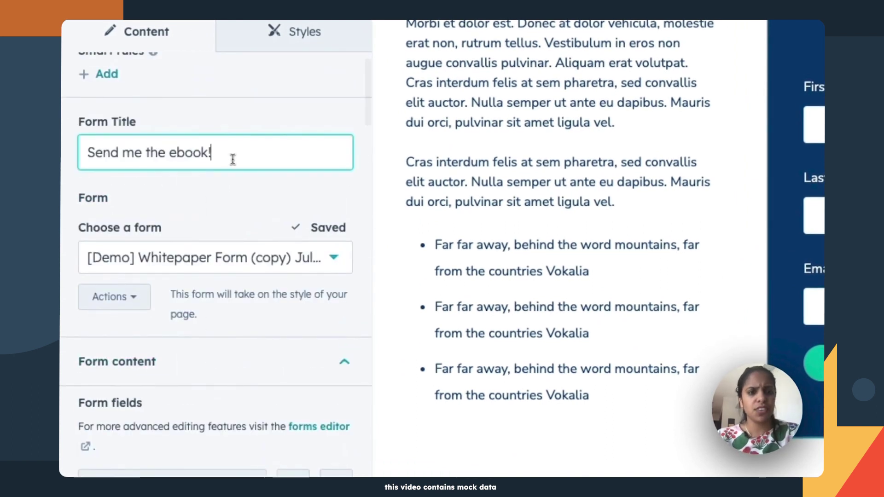
left_click_drag(231, 158, 92, 156)
left_click(175, 158)
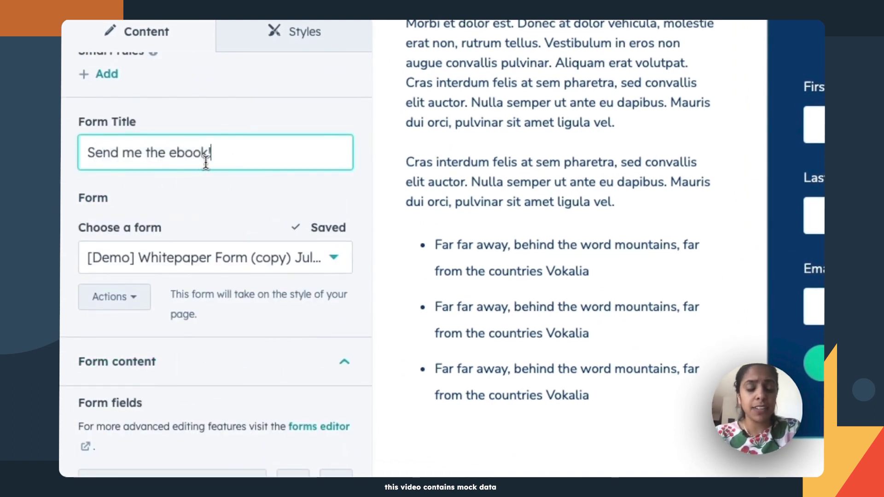
double_click(198, 155)
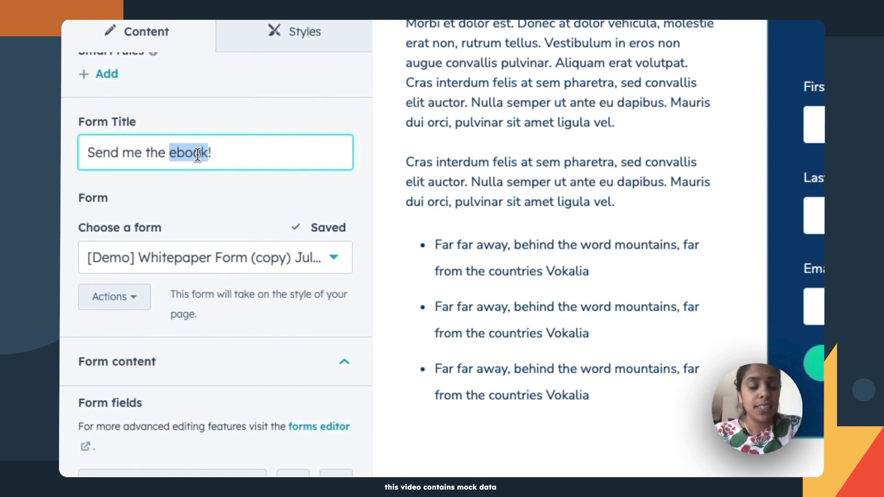
key("BackSpace")
key("BackSpace")
key("BackSpace")
key("BackSpace")
key("BackSpace")
type("my LA ")
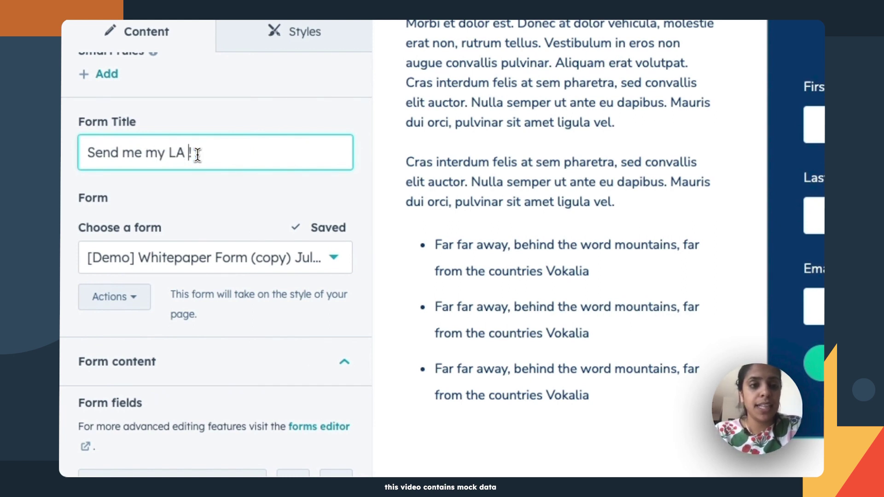
type("home")
scroll(221, 219, "down", 2)
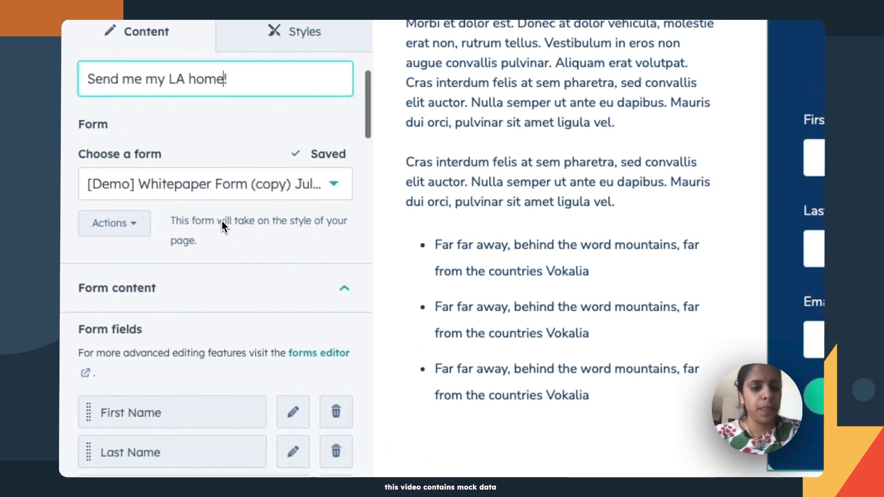
scroll(222, 220, "down", 6)
scroll(214, 363, "down", 1)
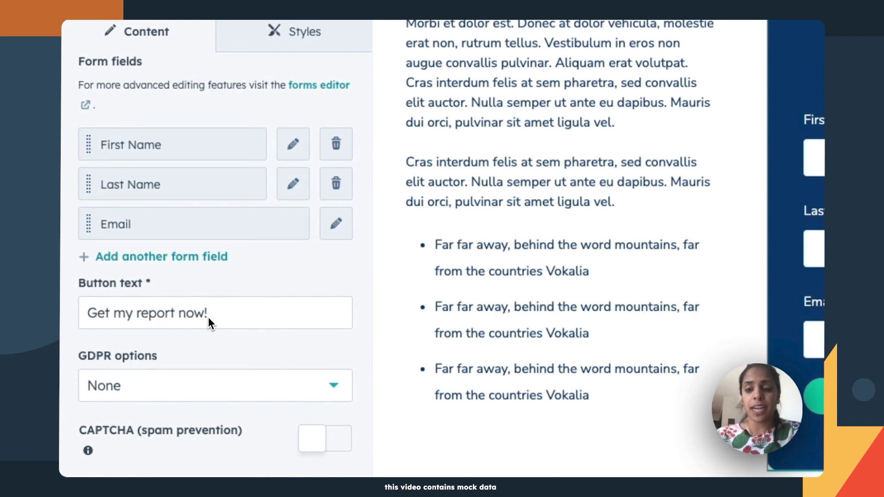
scroll(209, 319, "down", 4)
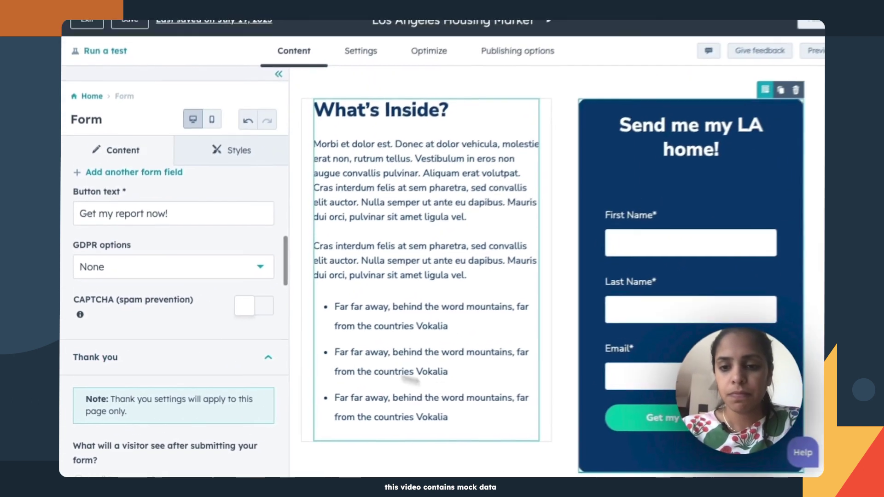
Delete the '5 Ways to Build a Website on the Cheap' hero heading
scroll(613, 242, "down", 2)
scroll(613, 243, "up", 2)
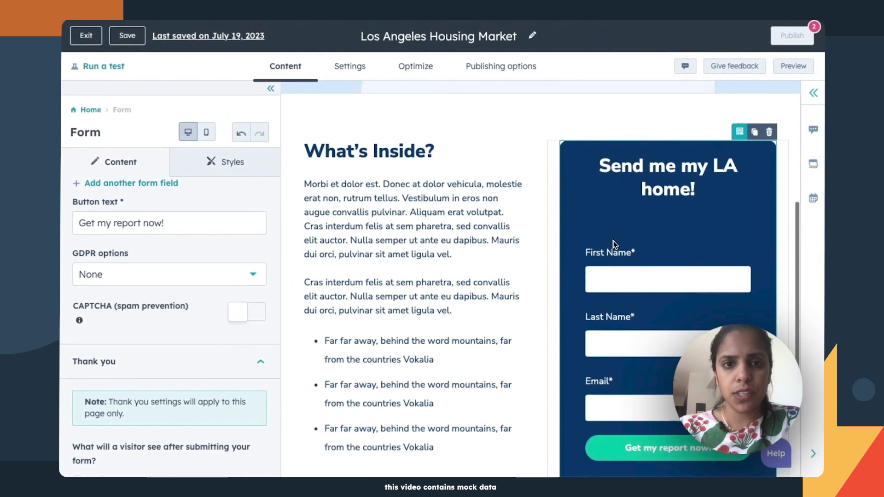
scroll(613, 244, "up", 3)
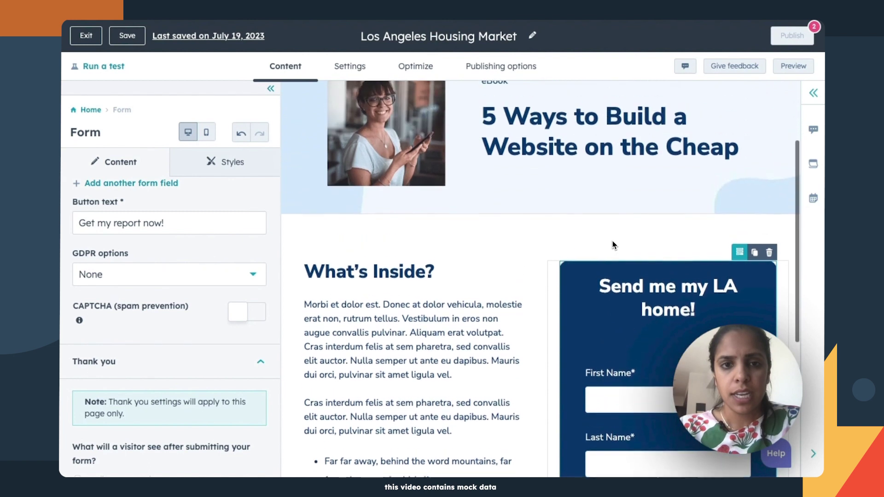
scroll(612, 241, "up", 2)
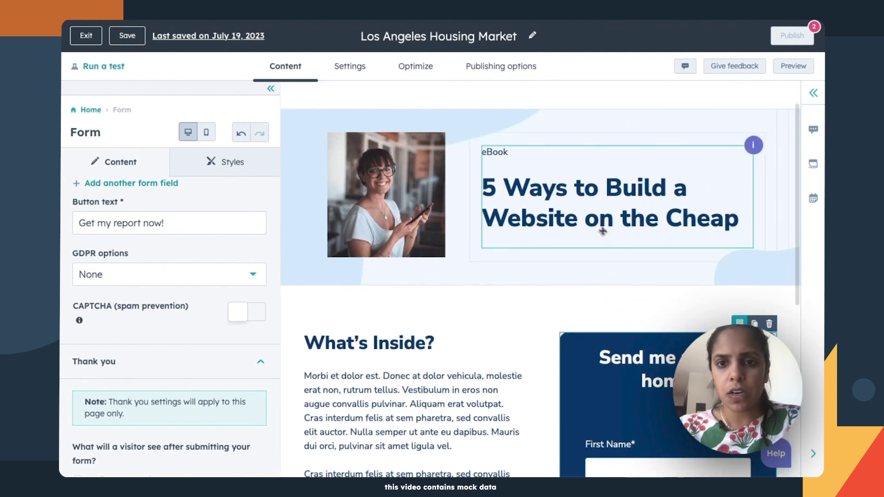
triple_click(527, 197)
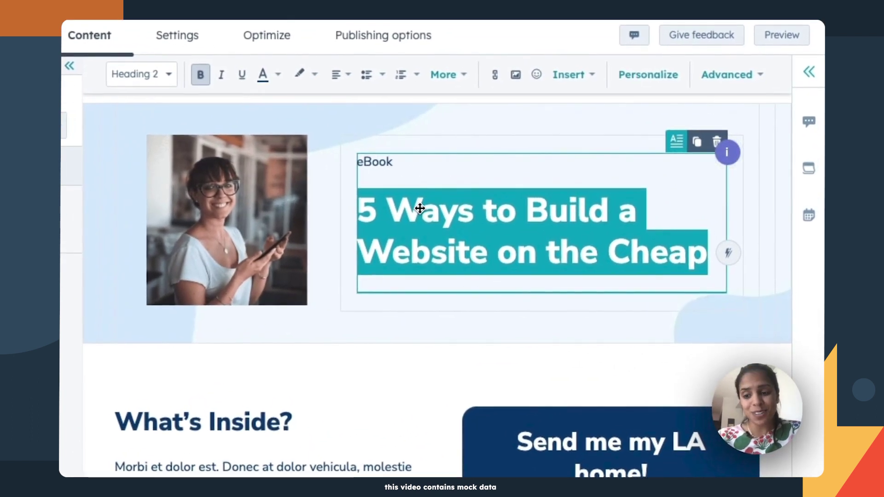
key("BackSpace")
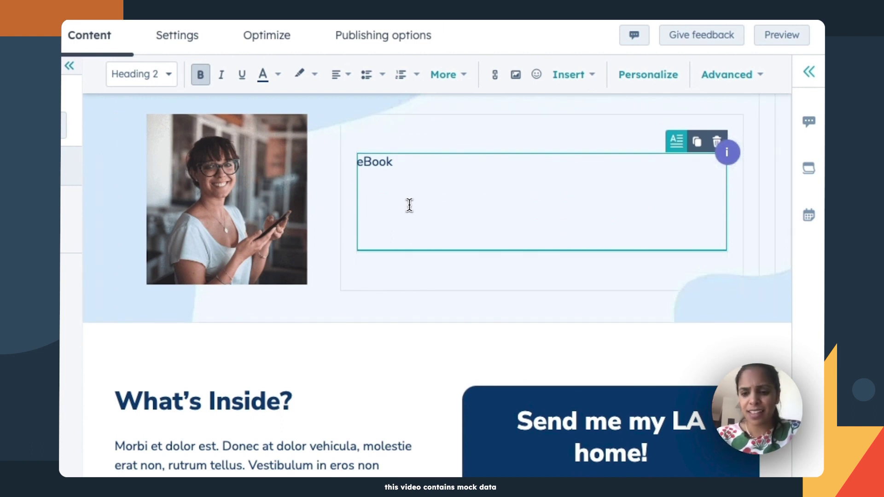
Generate and insert an AI heading about the LA housing market and why it fits you
type("/")
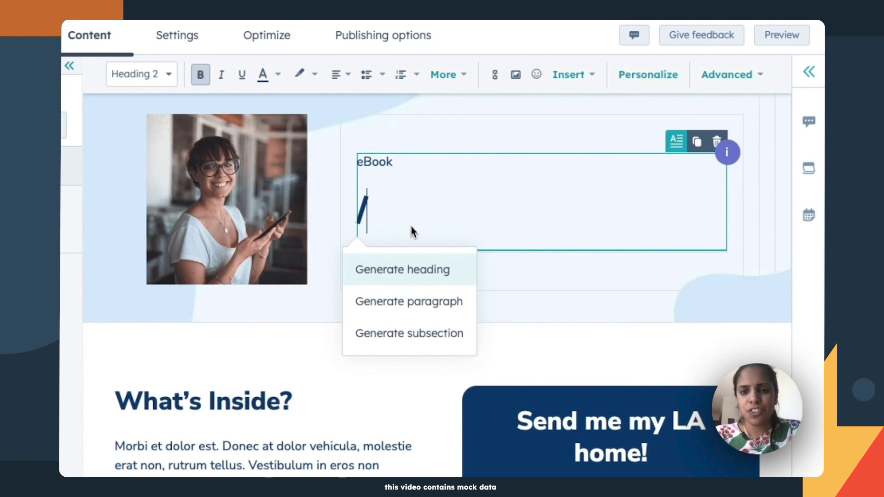
left_click(407, 269)
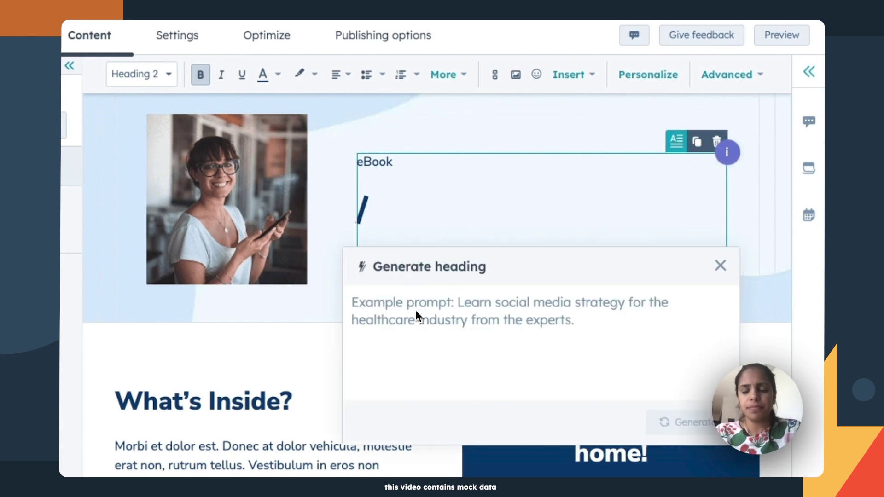
type("Learn ab")
type("out he the LA housing m")
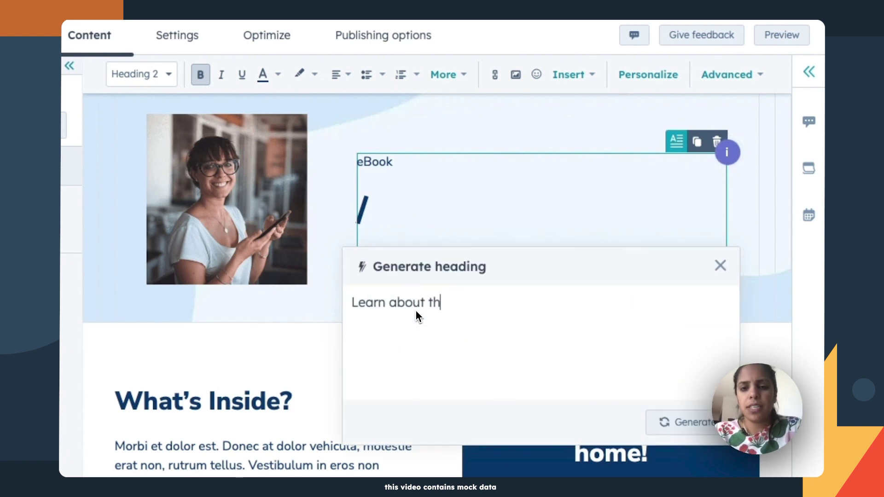
type("arket and why it's a good f")
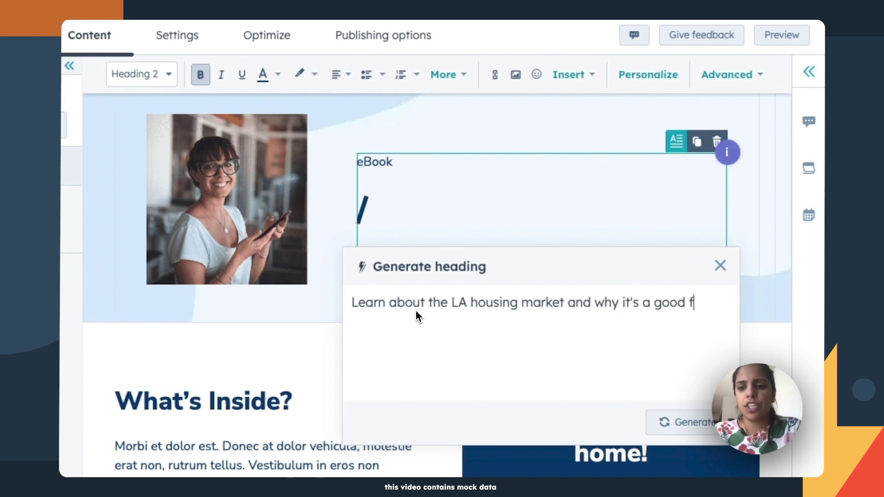
type("it for you")
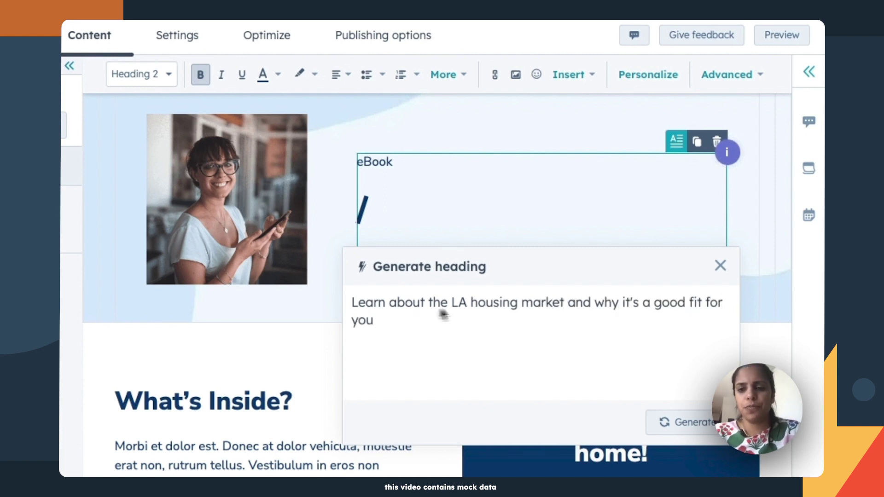
left_click(692, 427)
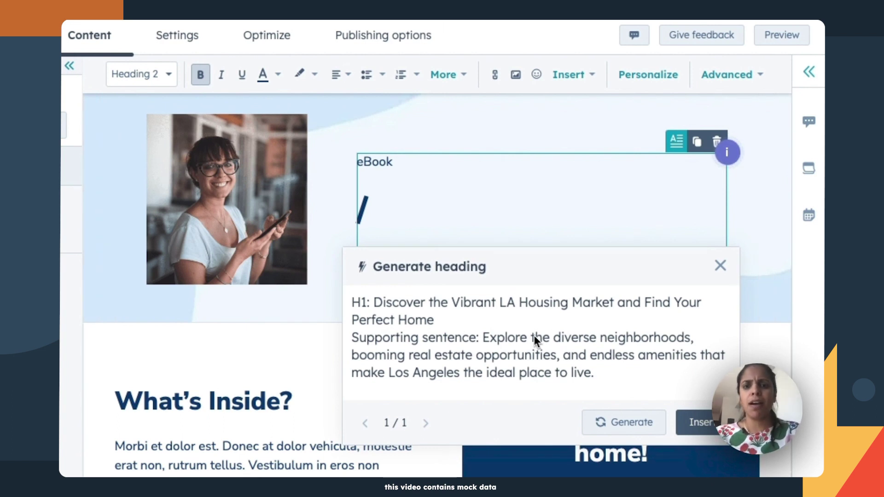
left_click(682, 422)
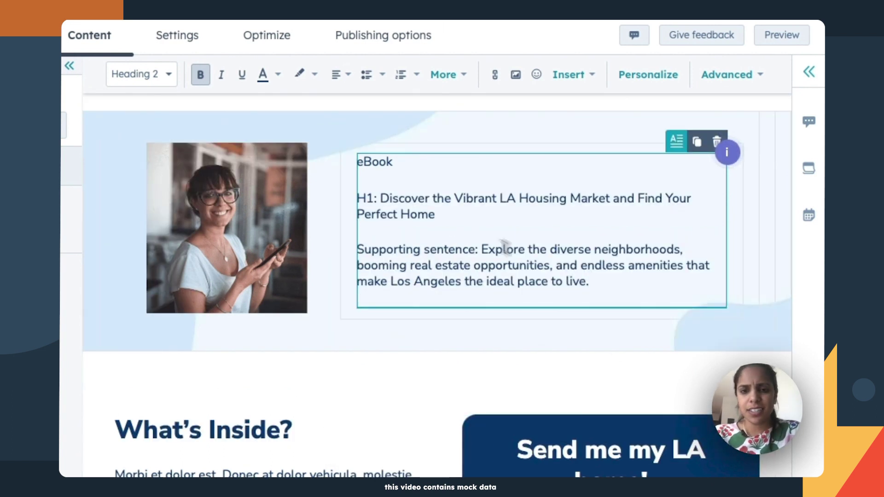
Remove the eBook label and H1 prefix and make the headline a Heading 2
left_click_drag(381, 198, 357, 163)
key("BackSpace")
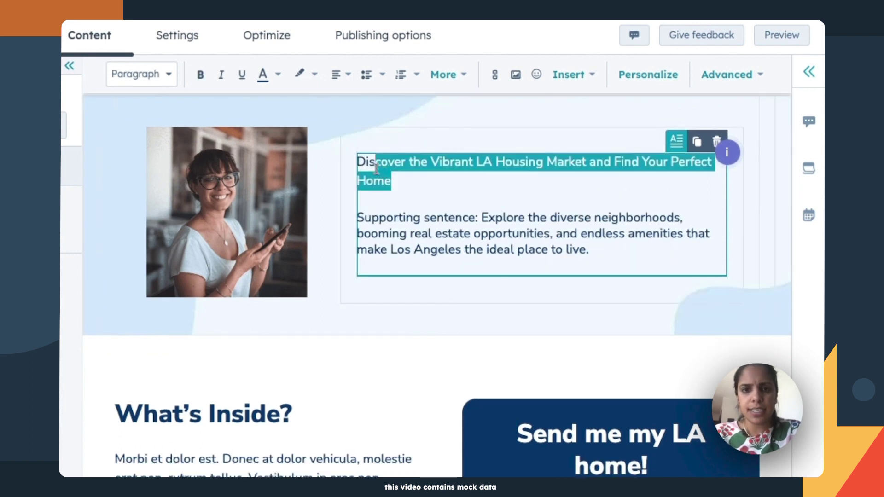
left_click(164, 75)
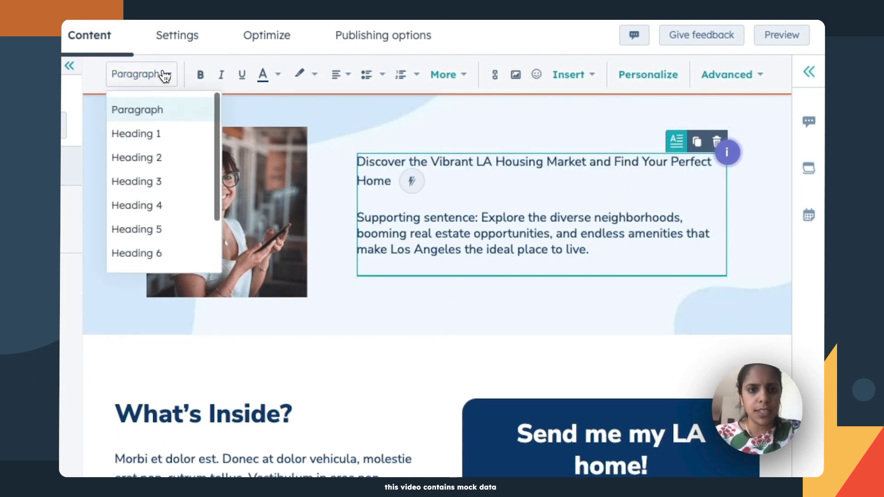
left_click(164, 132)
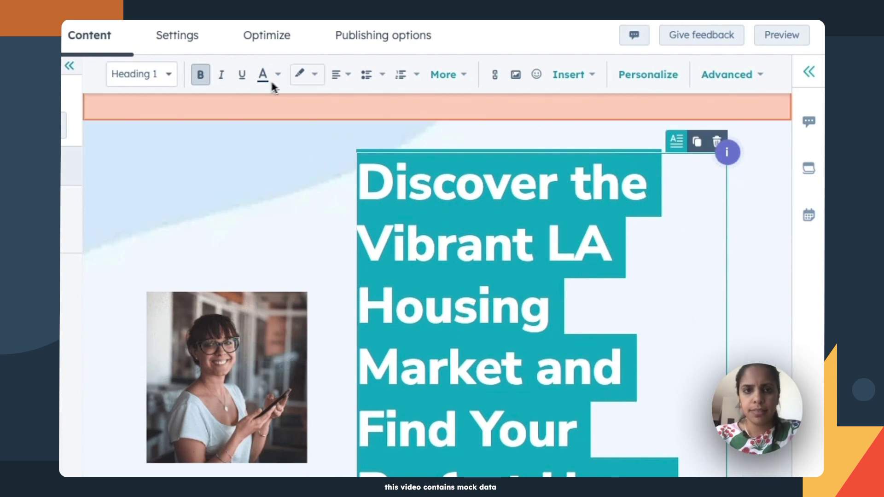
left_click(165, 76)
left_click(164, 157)
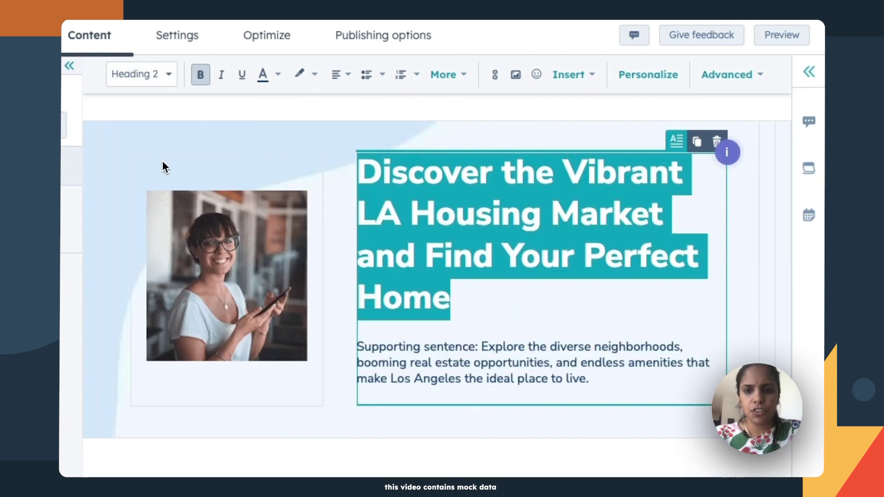
Delete the 'Supporting sentence:' prefix from the intro paragraph and finish editing the hero text
left_click(483, 346)
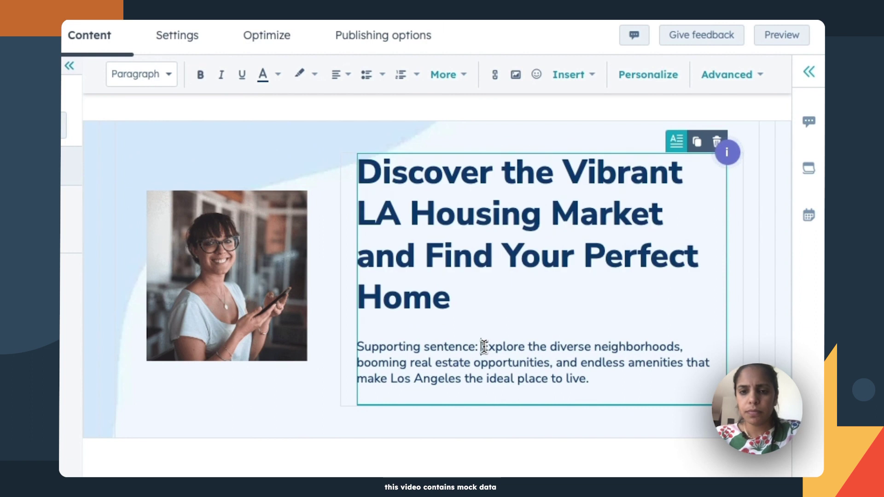
key("shift+Home")
key("BackSpace")
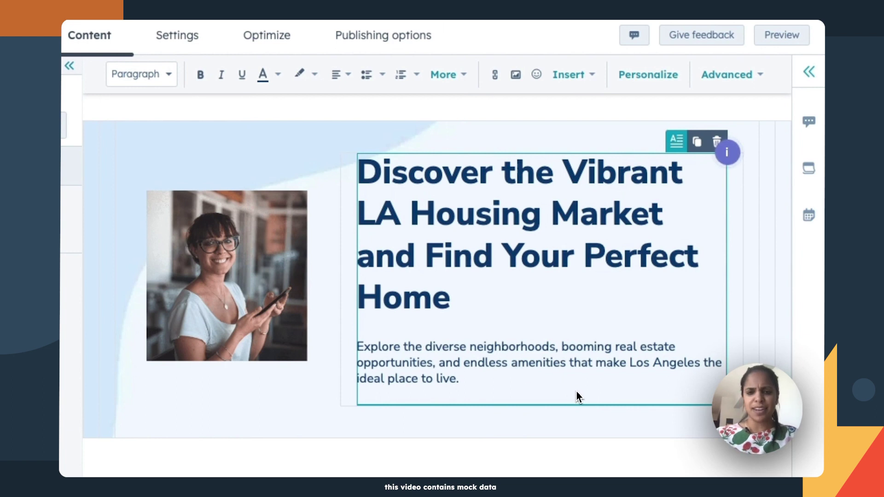
left_click(464, 456)
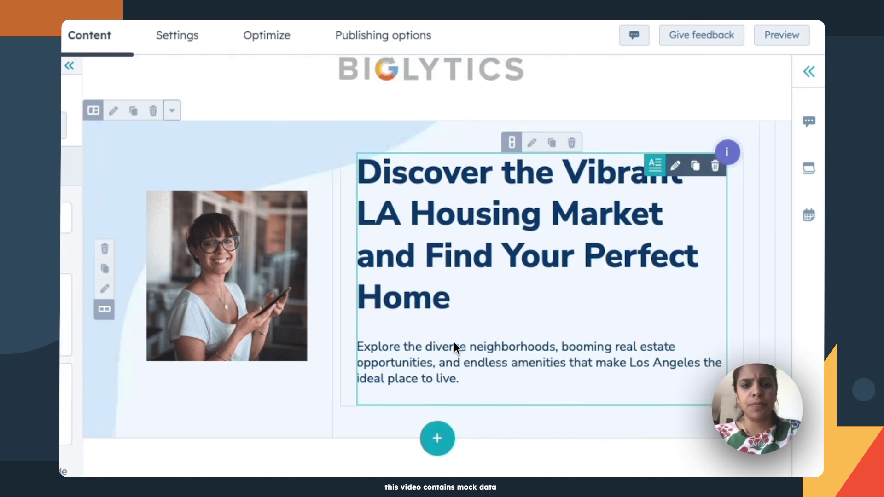
scroll(453, 341, "down", 1)
scroll(453, 341, "down", 1)
scroll(453, 341, "up", 1)
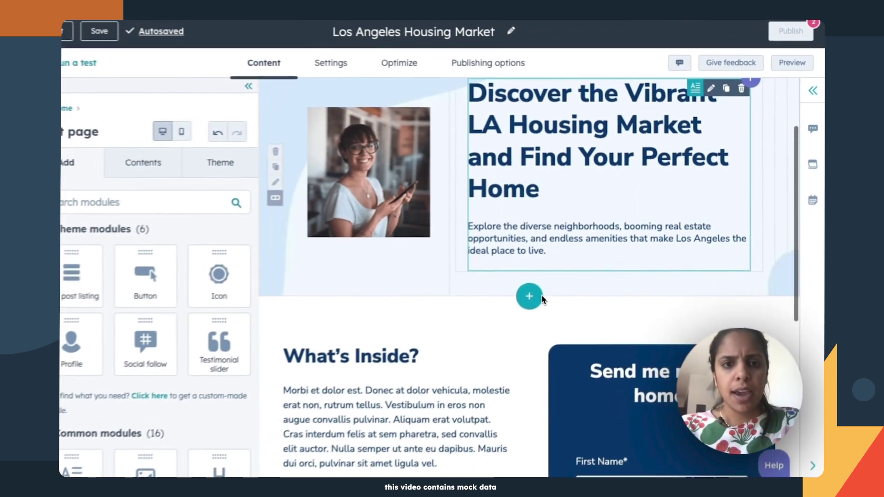
Replace the hero's smiling-woman photo with the LA freeway image from Recent images
left_click(391, 152)
scroll(409, 186, "up", 1)
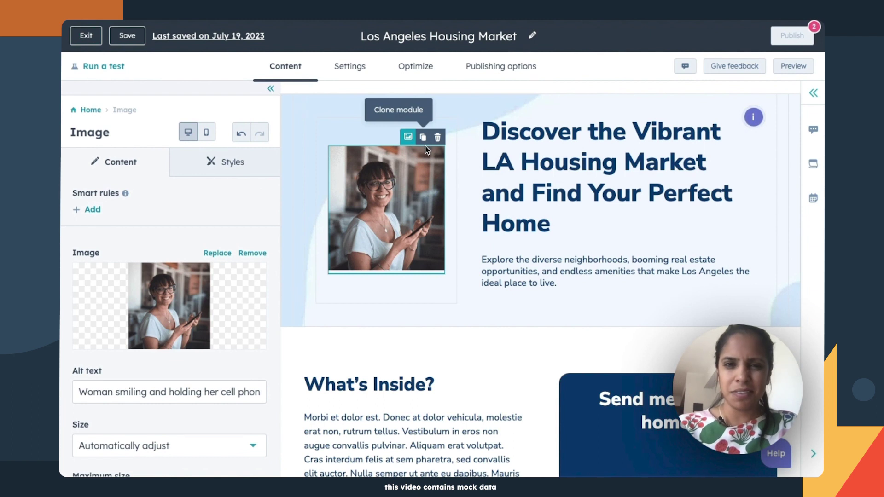
left_click(219, 253)
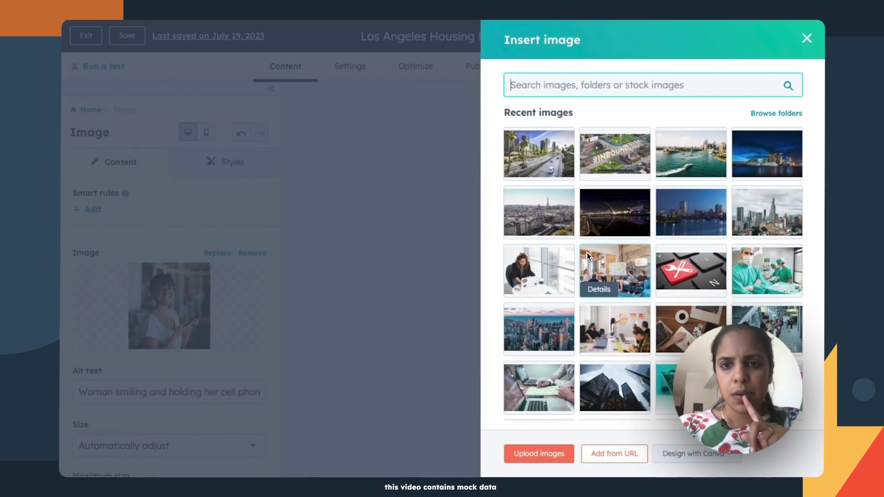
left_click(545, 156)
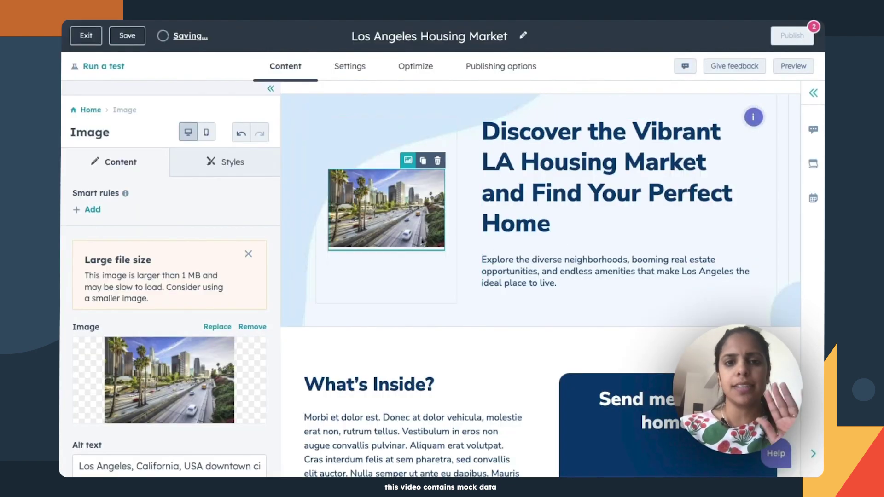
scroll(412, 275, "down", 2)
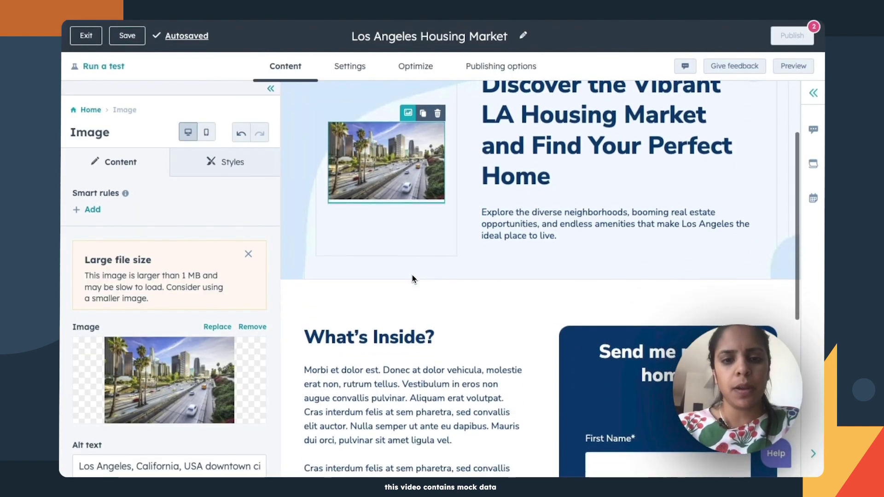
scroll(413, 275, "up", 2)
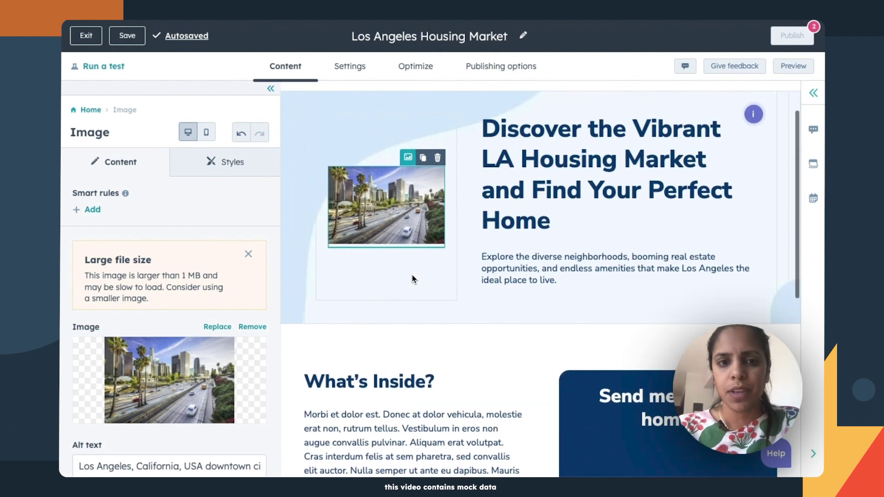
scroll(413, 274, "down", 4)
scroll(413, 275, "down", 1)
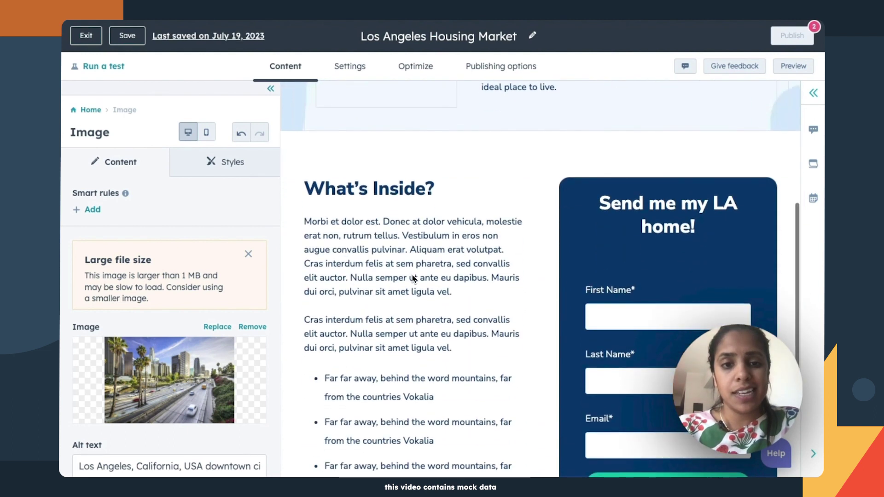
Delete the lorem ipsum placeholder text under What's Inside?
left_click(400, 267)
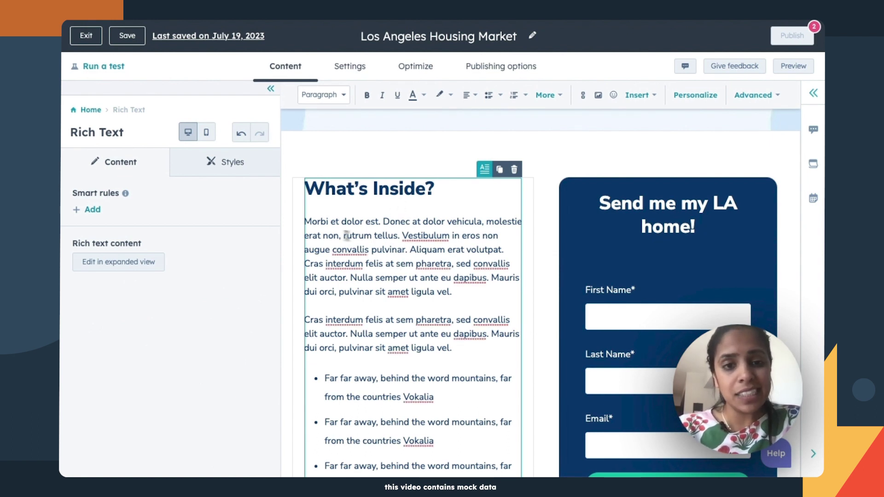
left_click(313, 221)
scroll(318, 225, "down", 1)
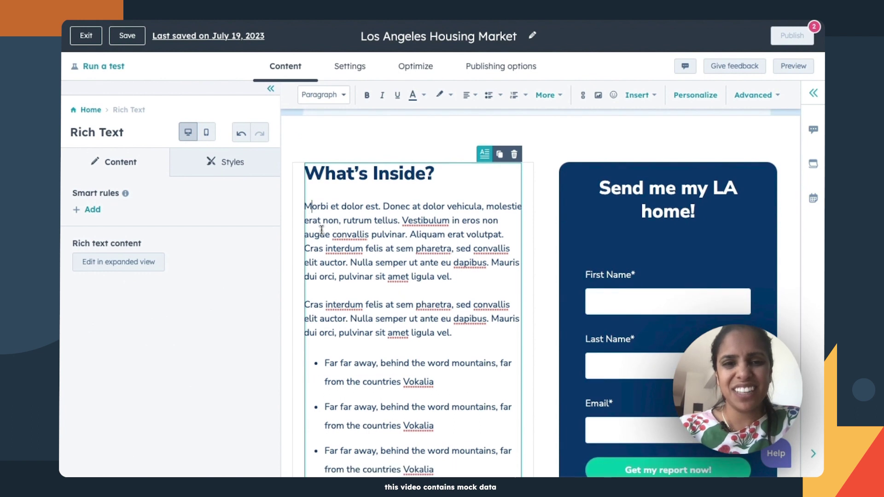
scroll(381, 331, "down", 5)
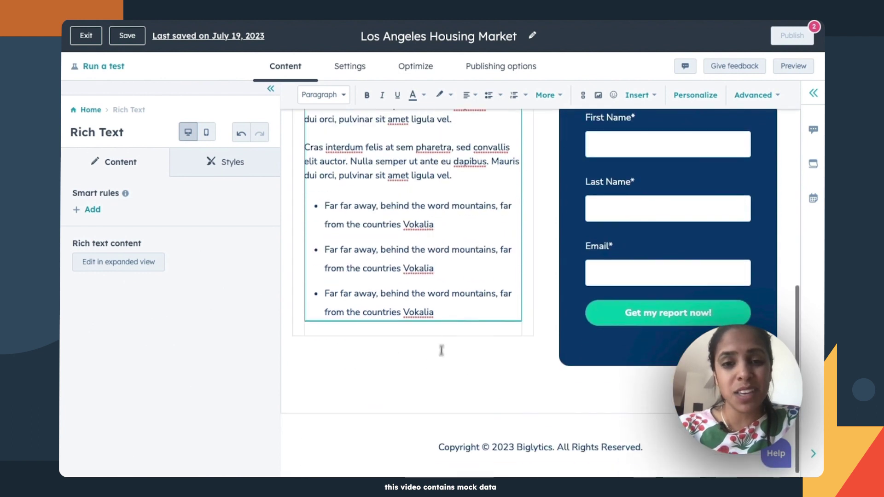
left_click_drag(440, 322, 305, 194)
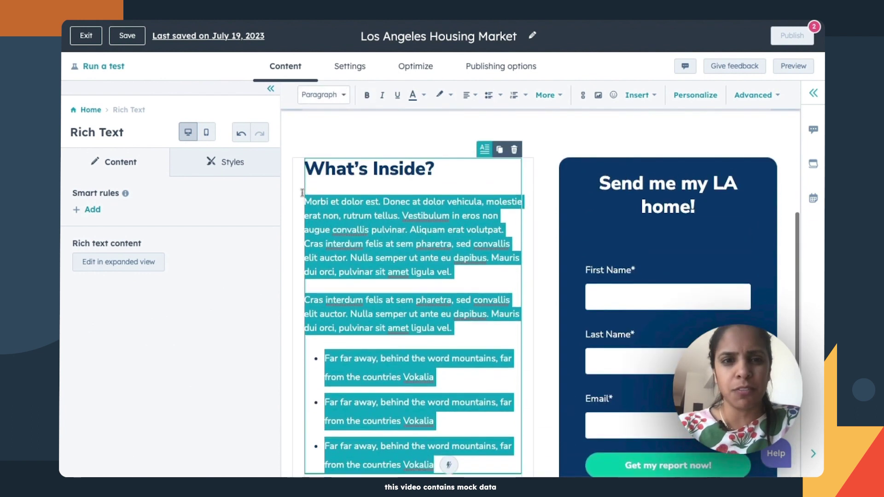
key("BackSpace")
key("BackSpace")
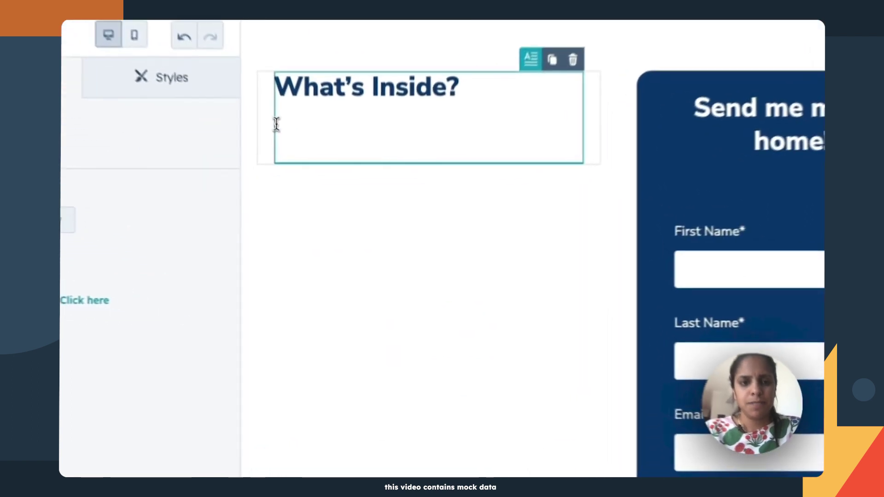
Generate an AI paragraph from the prompt 'Talk about the LA housing market and what's in this whitepaper'
type("/")
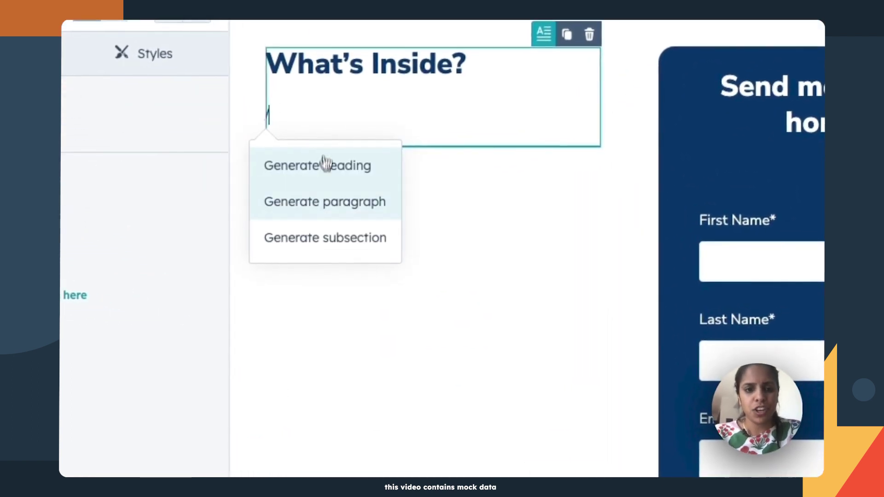
left_click(318, 201)
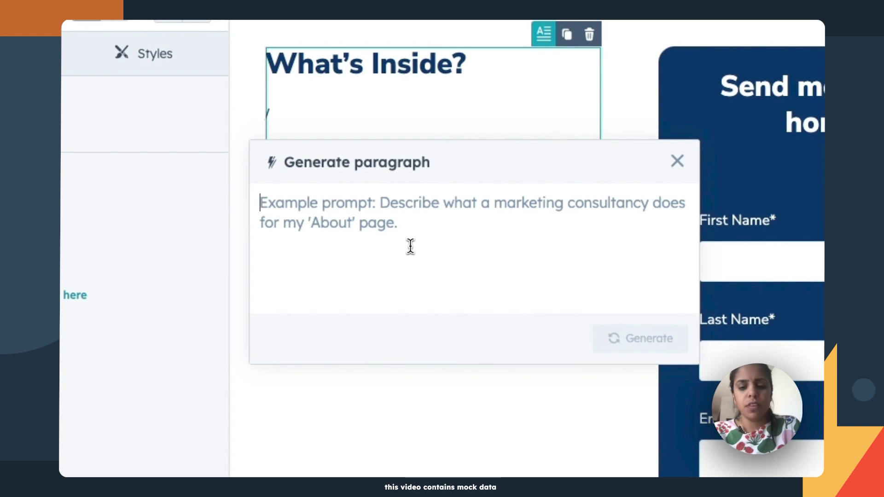
type("Talk about the LA h")
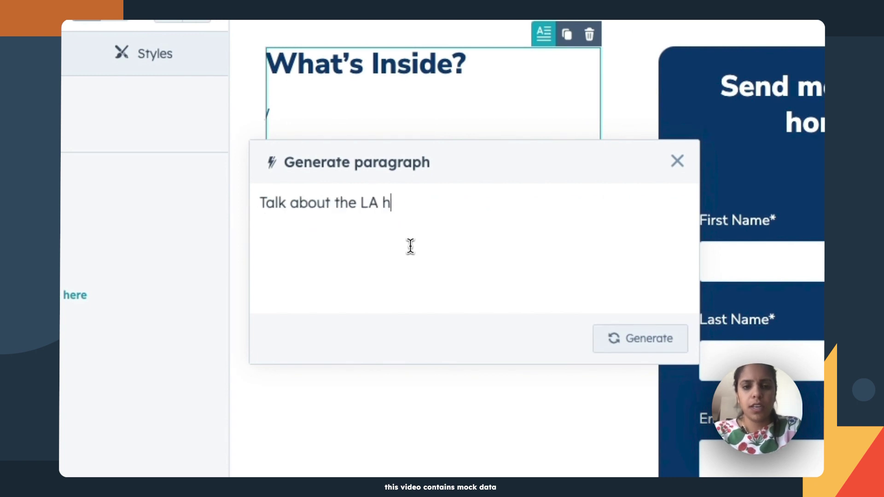
type("ousing market and what's i")
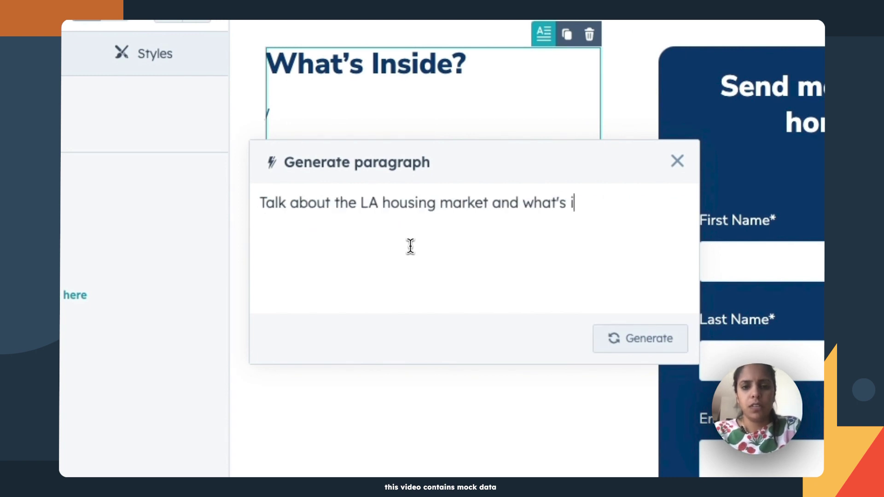
type("n this w")
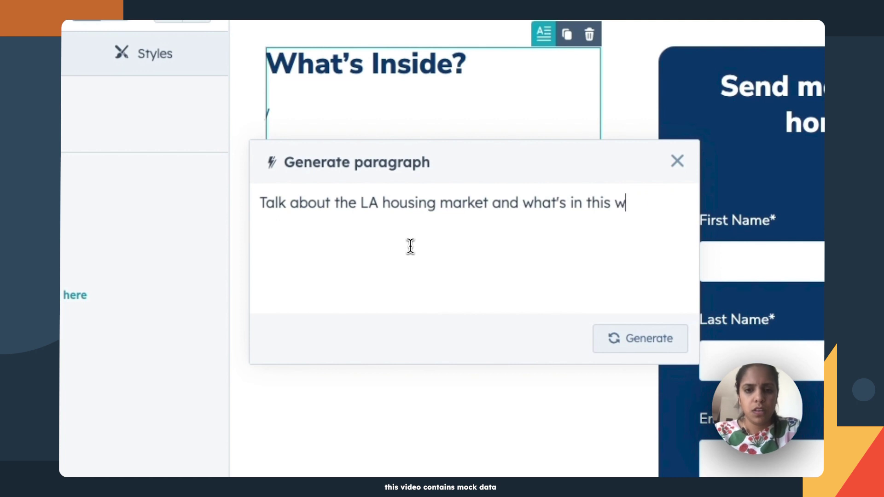
type("hitepaper")
key("Return")
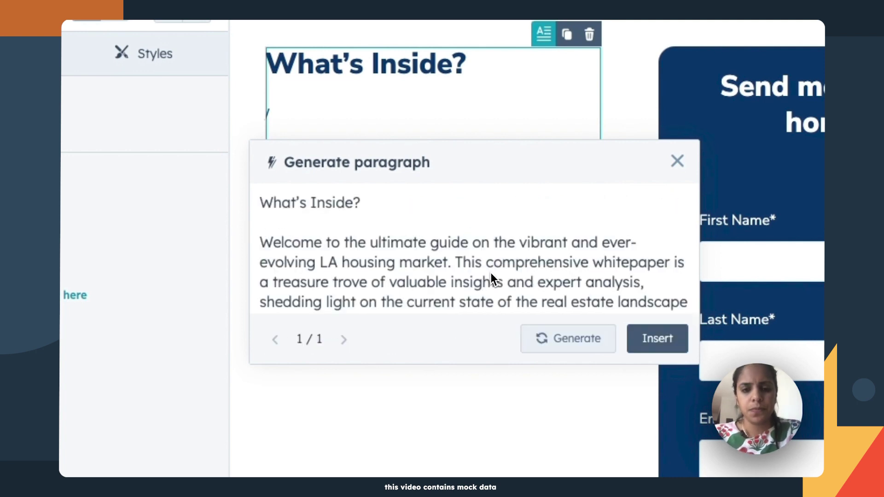
scroll(491, 273, "down", 1)
scroll(490, 272, "down", 3)
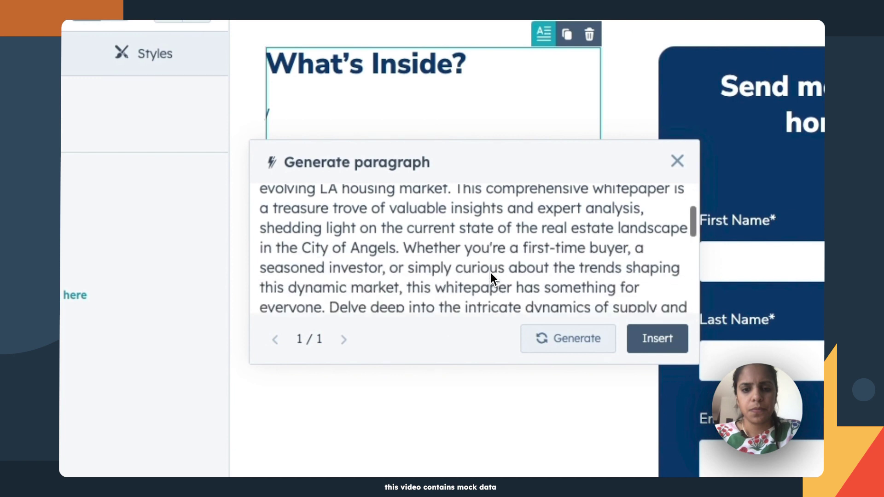
scroll(491, 272, "down", 6)
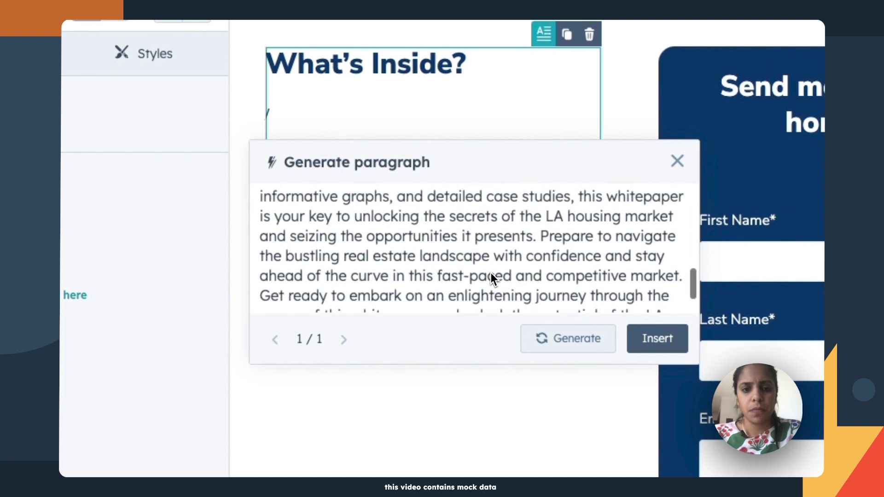
Insert the generated whitepaper paragraph into the What's Inside? text block
left_click(636, 338)
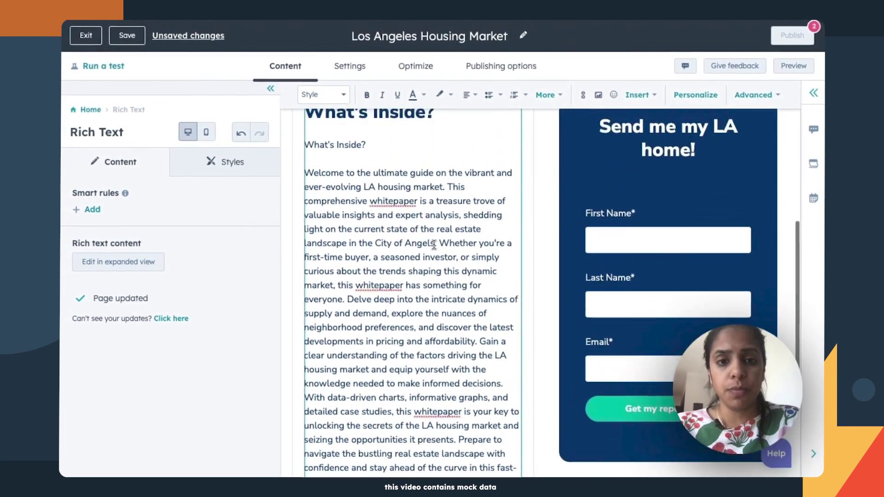
scroll(434, 245, "up", 1)
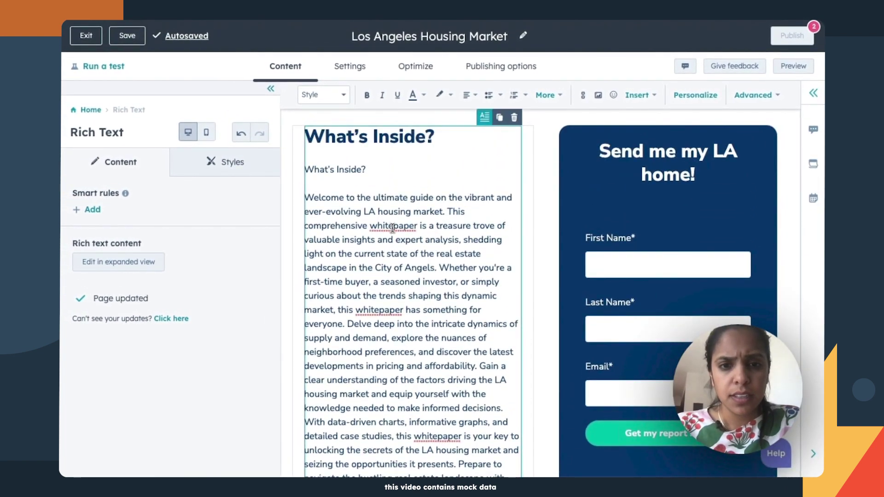
scroll(392, 229, "down", 4)
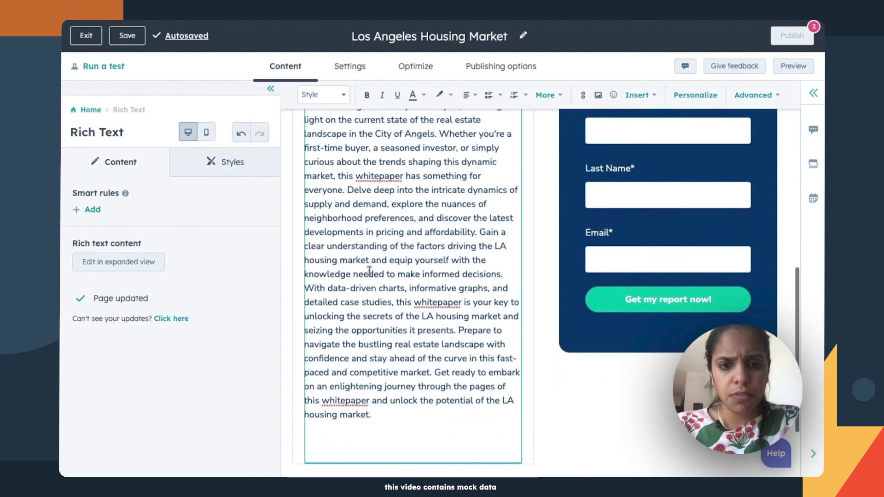
scroll(369, 271, "up", 5)
Delete the duplicate What's Inside? line and blank line, then preview the page
left_click_drag(366, 217, 306, 218)
key("BackSpace")
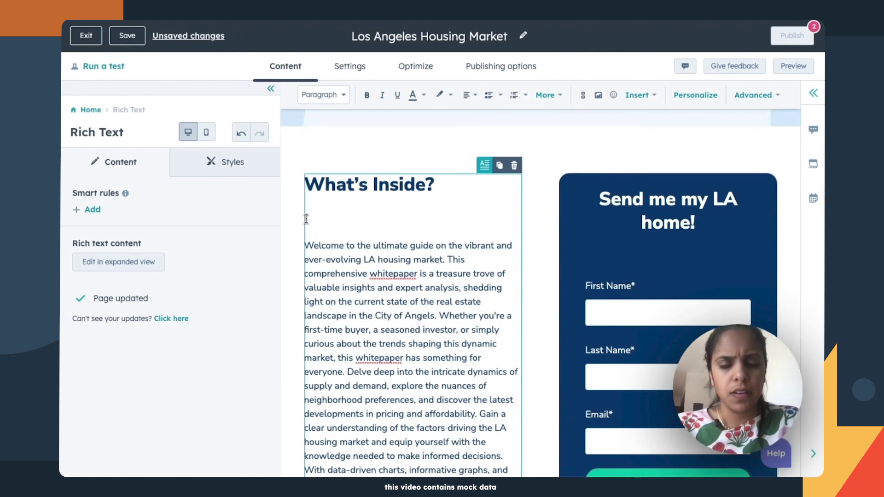
key("BackSpace")
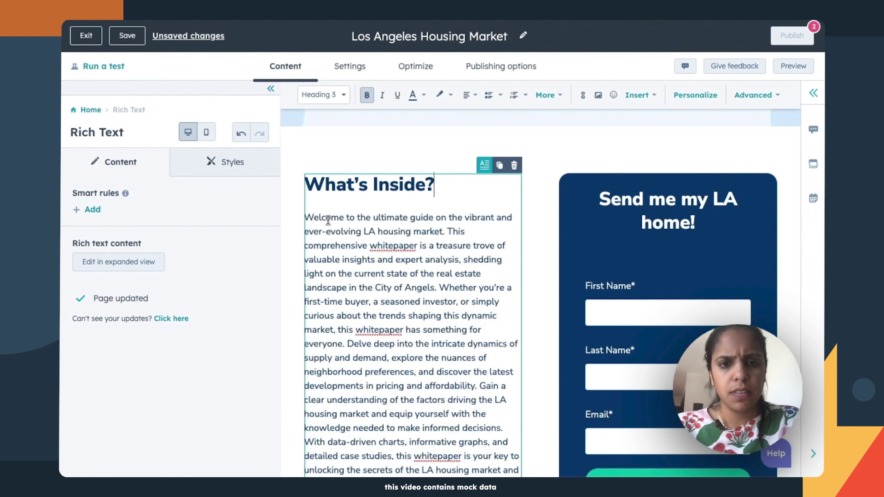
scroll(350, 249, "down", 2)
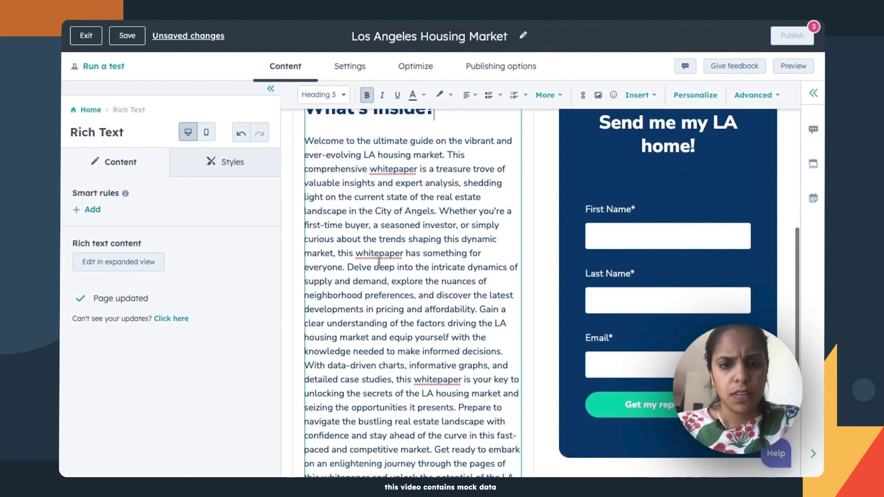
scroll(378, 262, "down", 3)
scroll(379, 262, "up", 10)
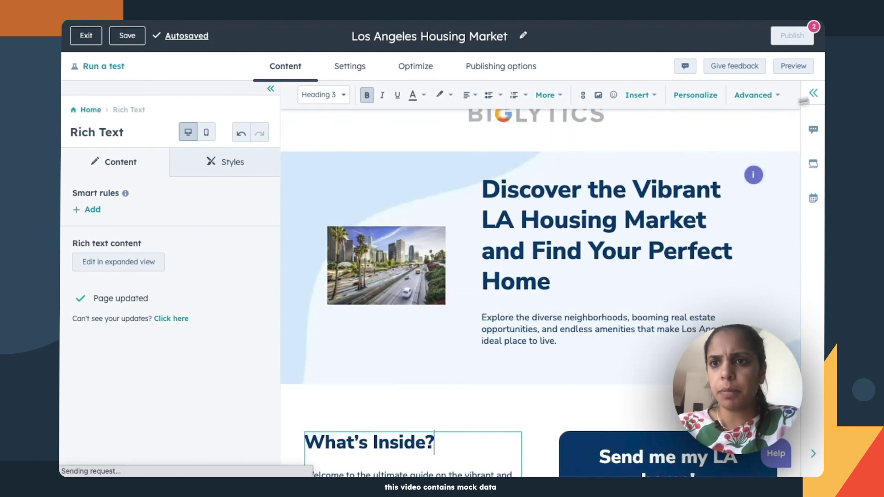
left_click(793, 66)
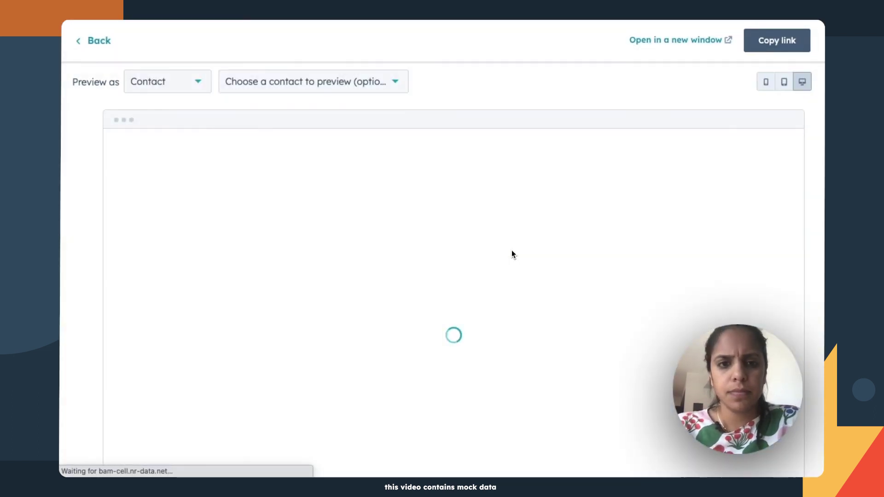
Review the page preview, copy its preview link, and go back to the page editor
scroll(512, 252, "down", 2)
scroll(512, 252, "down", 10)
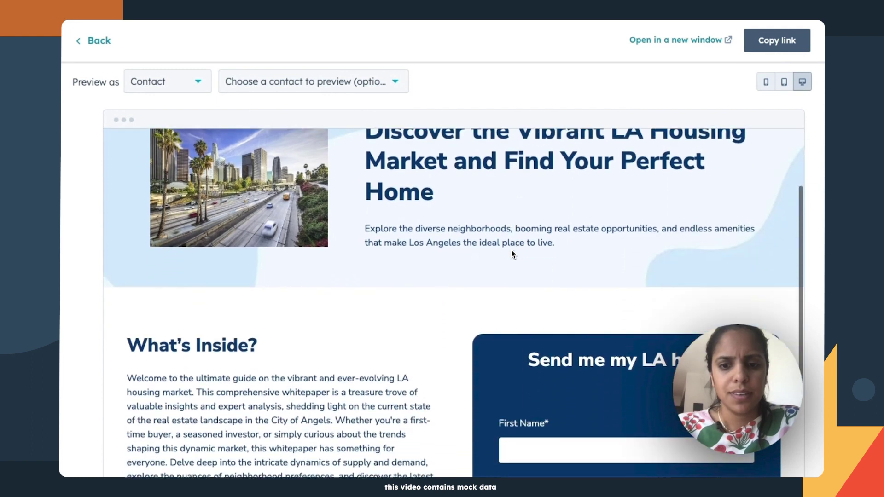
scroll(512, 253, "up", 2)
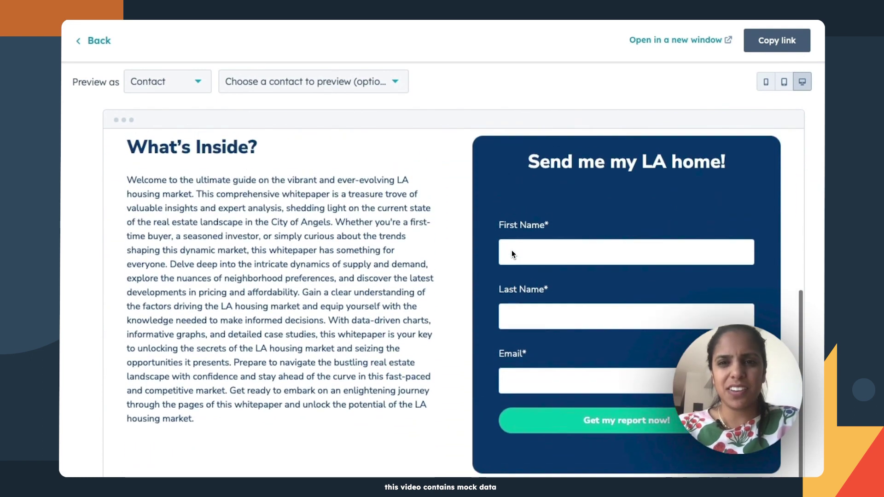
scroll(608, 190, "down", 2)
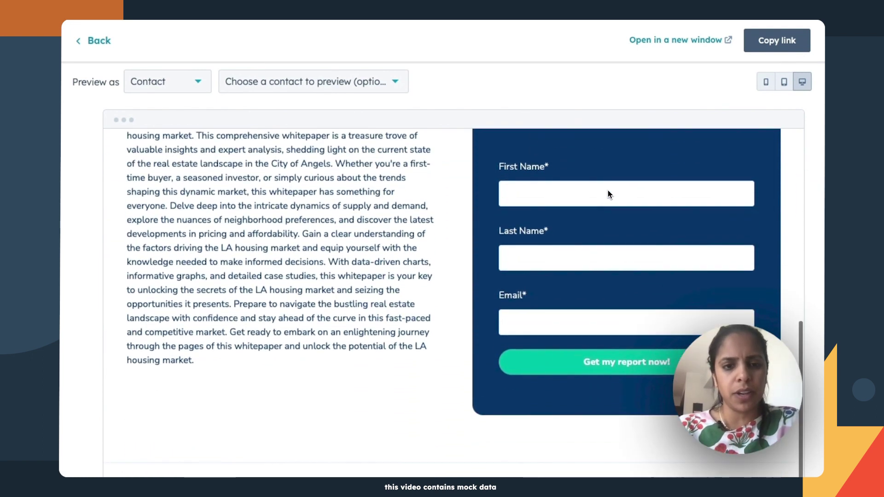
scroll(608, 190, "down", 3)
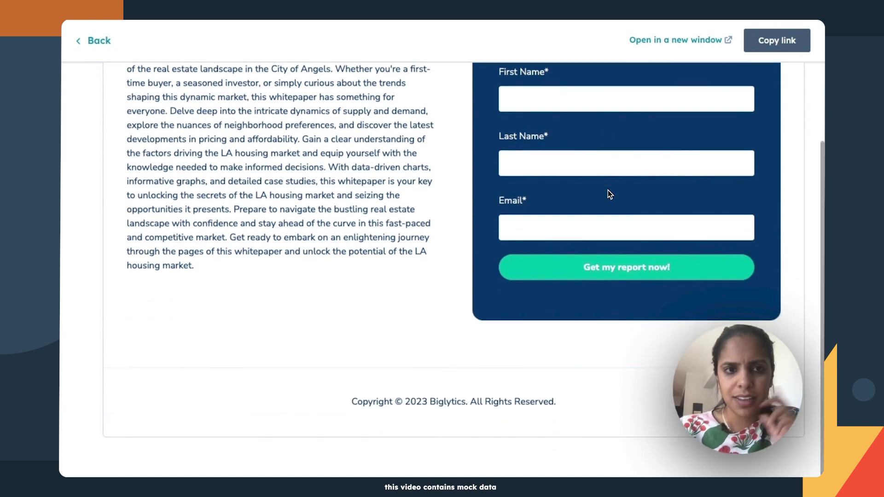
scroll(607, 190, "up", 13)
scroll(608, 190, "up", 1)
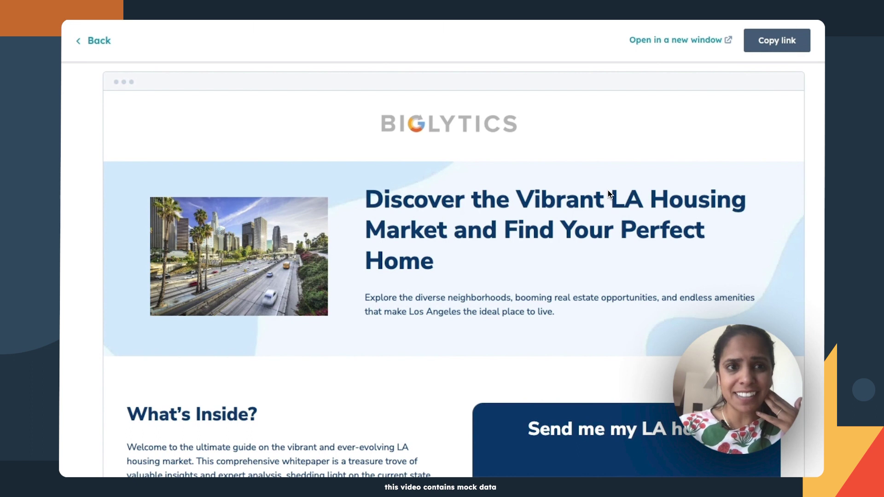
left_click(789, 46)
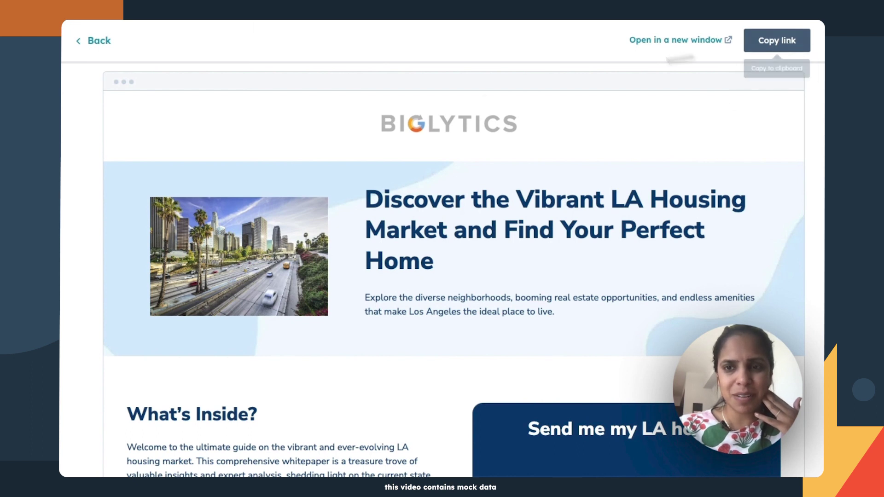
left_click(94, 46)
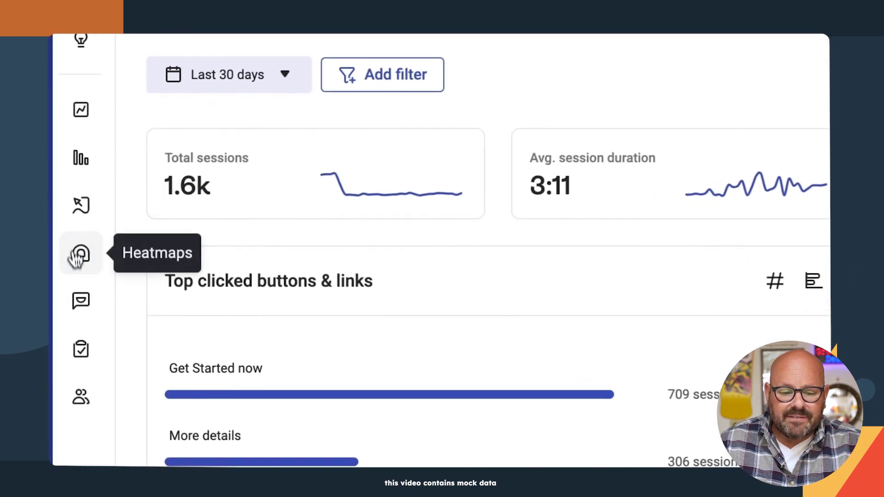
Go to Hotjar's Heatmaps page with the saved 'Home - Returning Users' heatmap
left_click(82, 261)
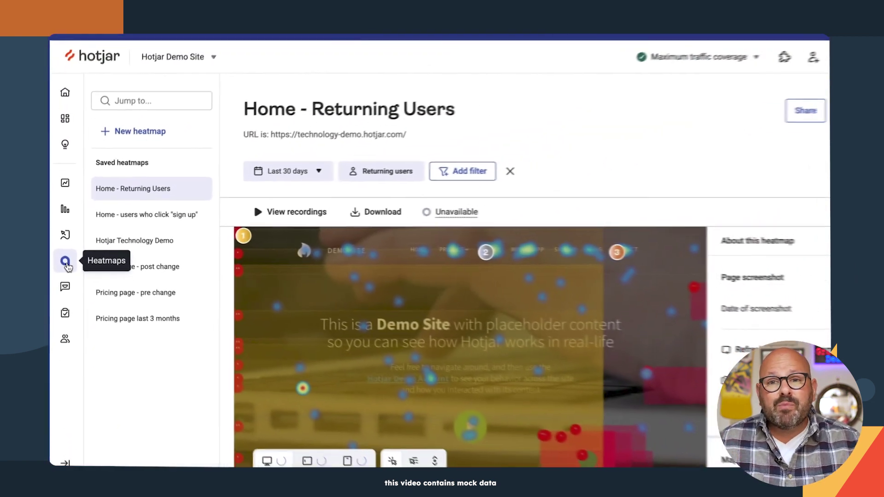
Scroll through the 'Home - Returning Users' All clicks heatmap of the home page
scroll(225, 317, "down", 3)
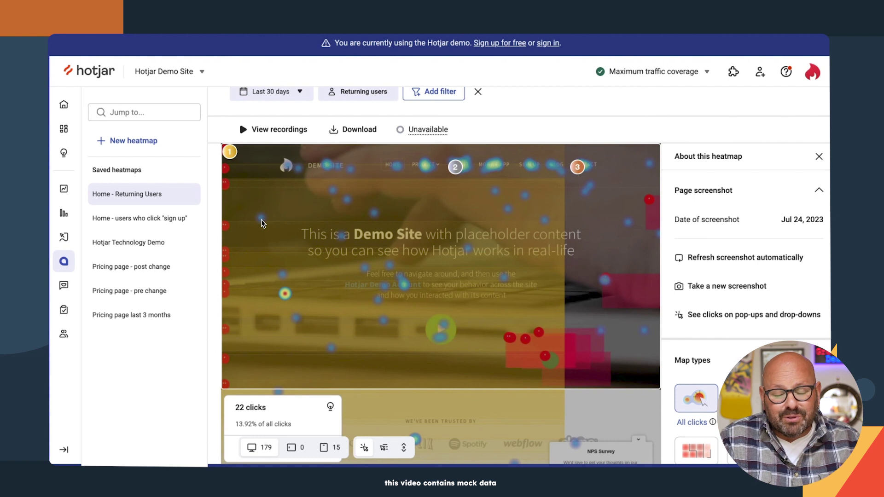
scroll(276, 230, "down", 1)
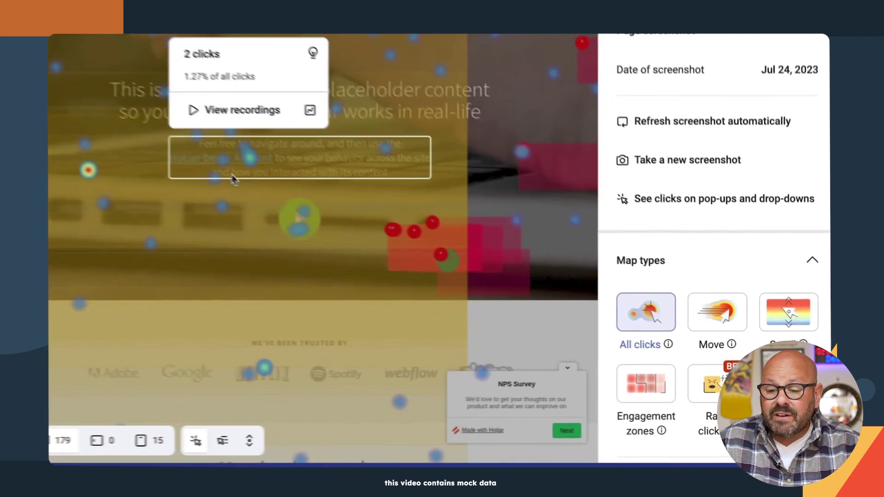
scroll(578, 244, "down", 1)
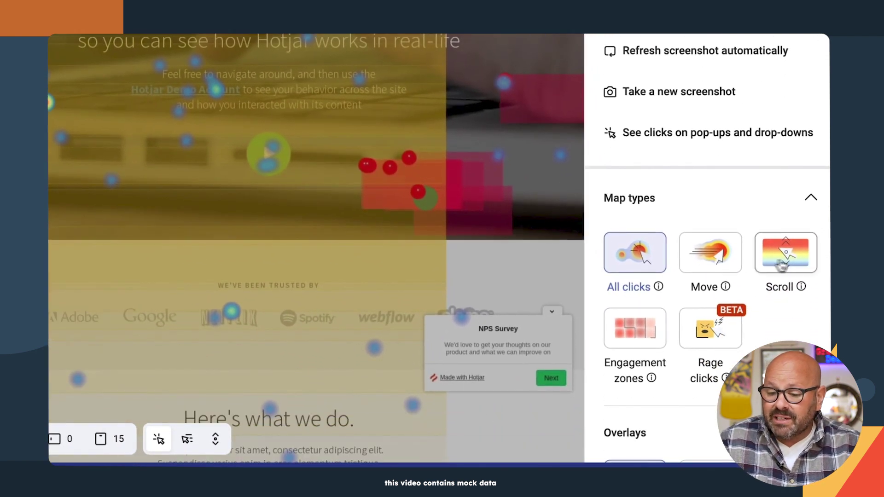
Switch the home page heatmap to Scroll and show the U-turns stat details
left_click(800, 266)
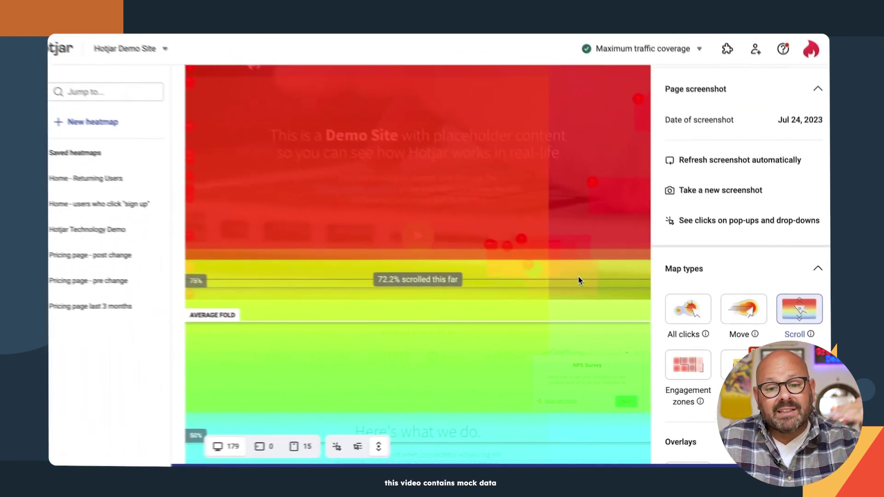
scroll(591, 286, "up", 1)
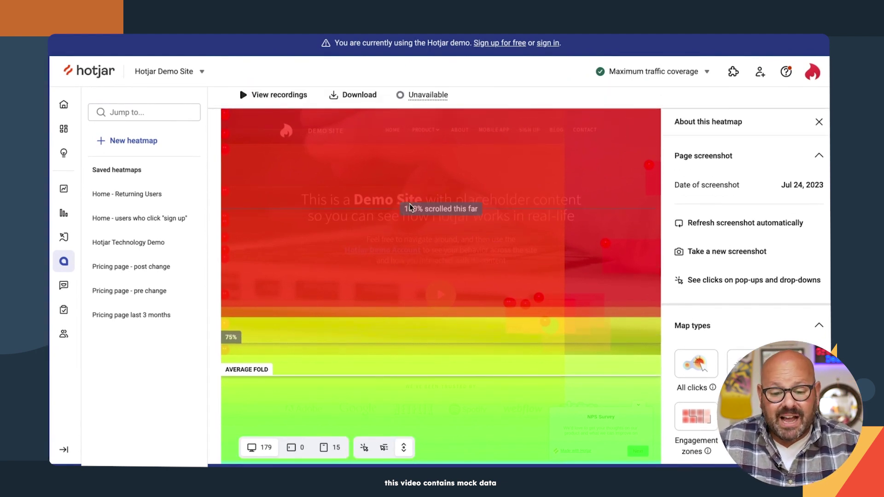
scroll(410, 206, "down", 6)
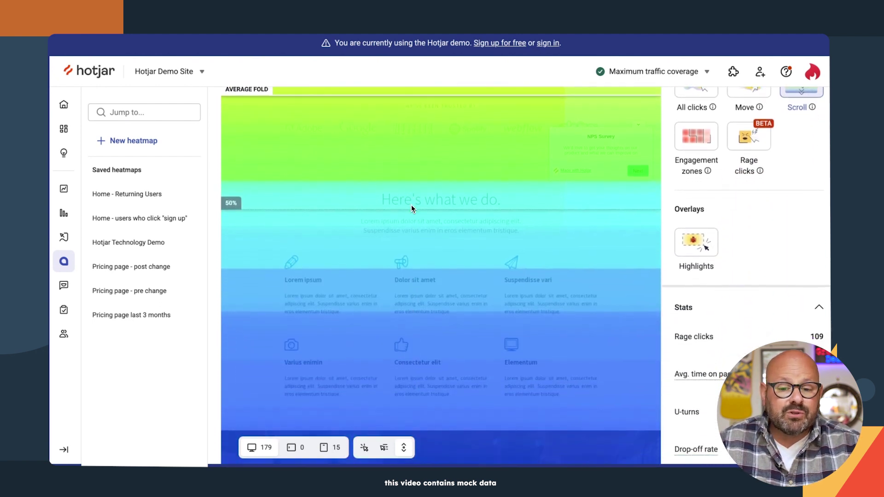
scroll(411, 208, "down", 5)
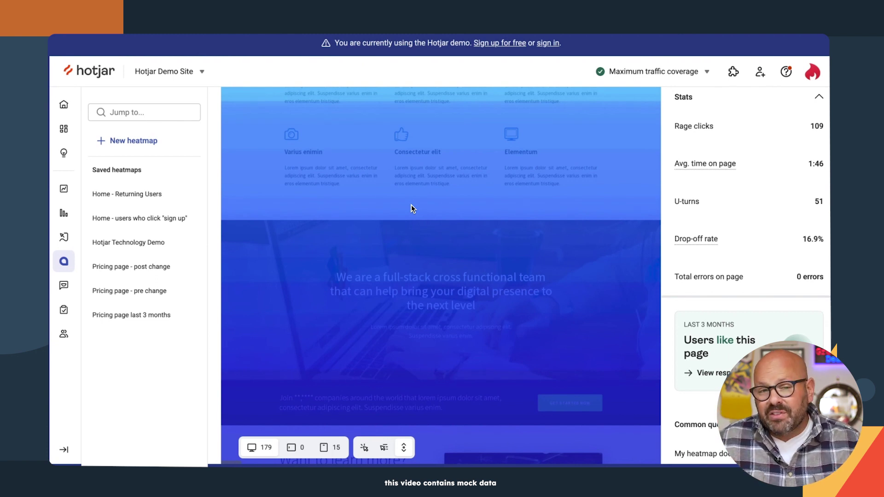
scroll(730, 304, "up", 2)
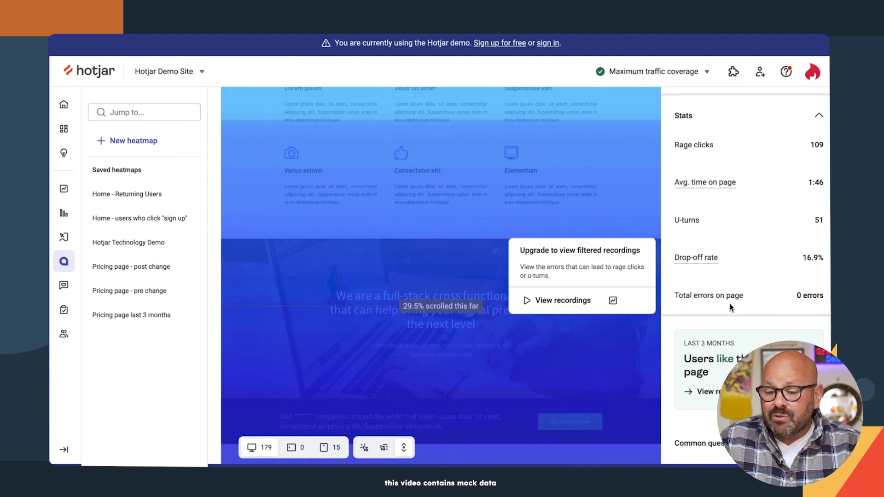
left_click(730, 304)
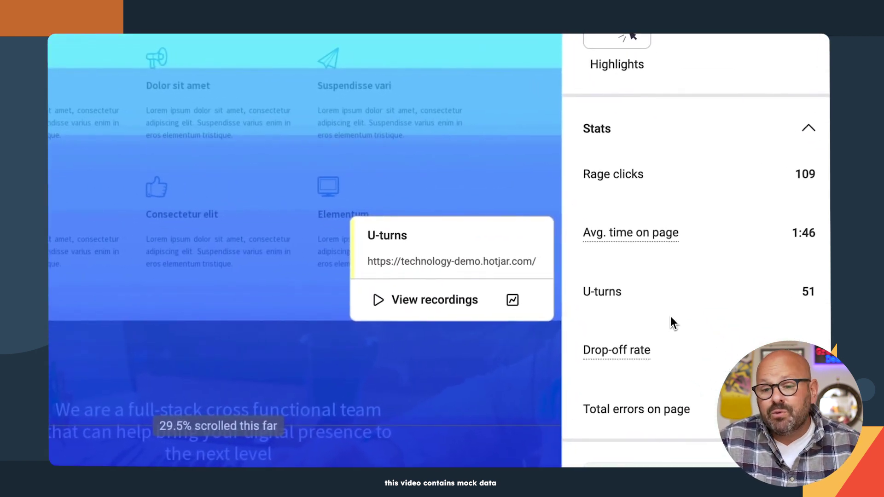
scroll(670, 316, "down", 1)
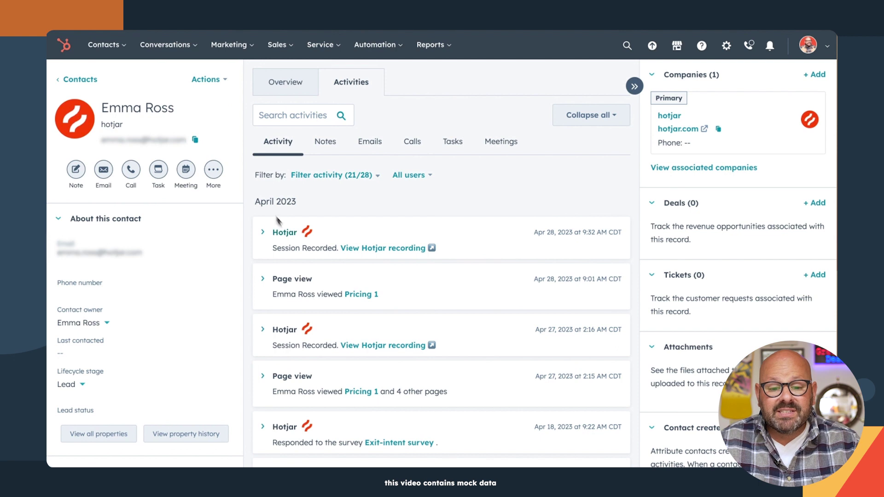
Expand the Apr 27 Hotjar Session Recorded entry and open its session recording
scroll(277, 221, "down", 1)
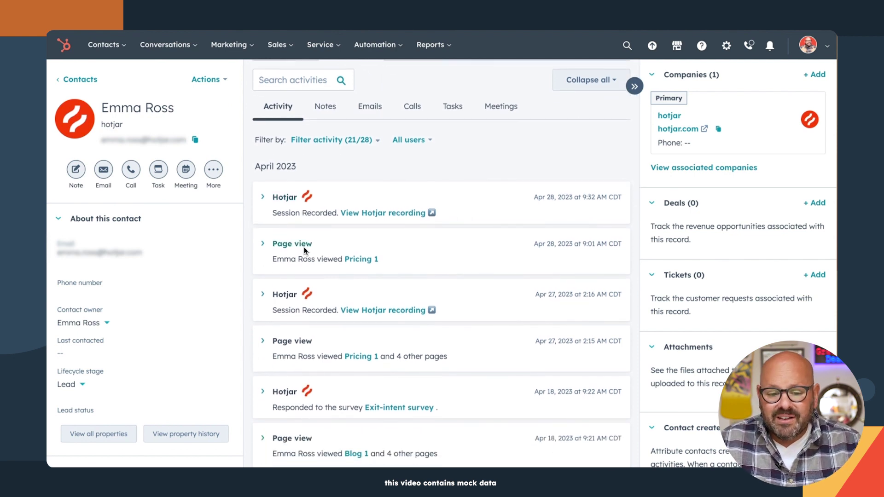
left_click(140, 214)
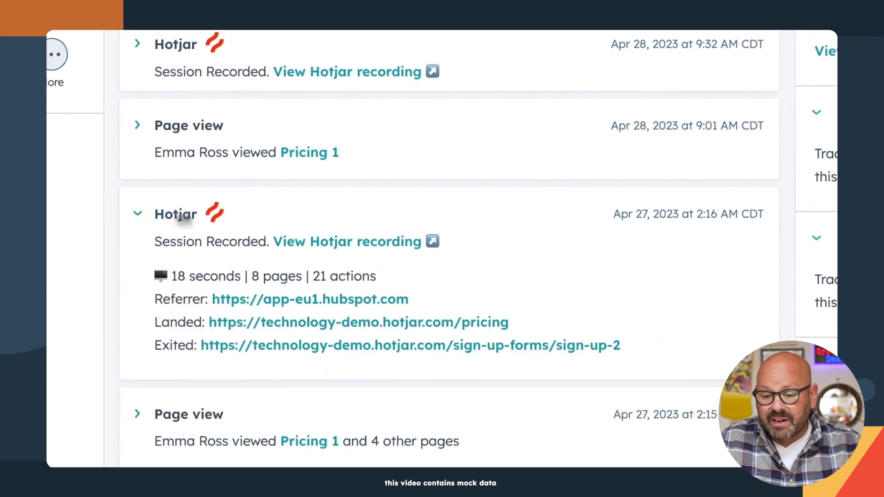
scroll(347, 254, "down", 1)
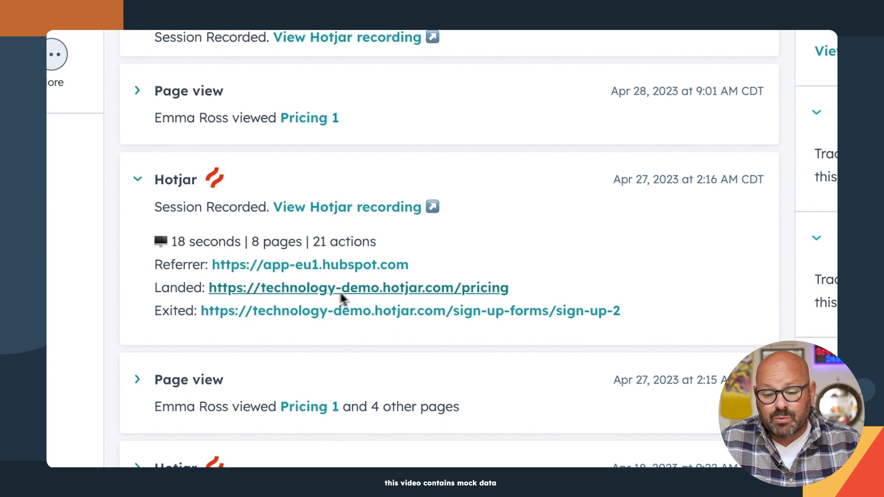
scroll(479, 287, "down", 1)
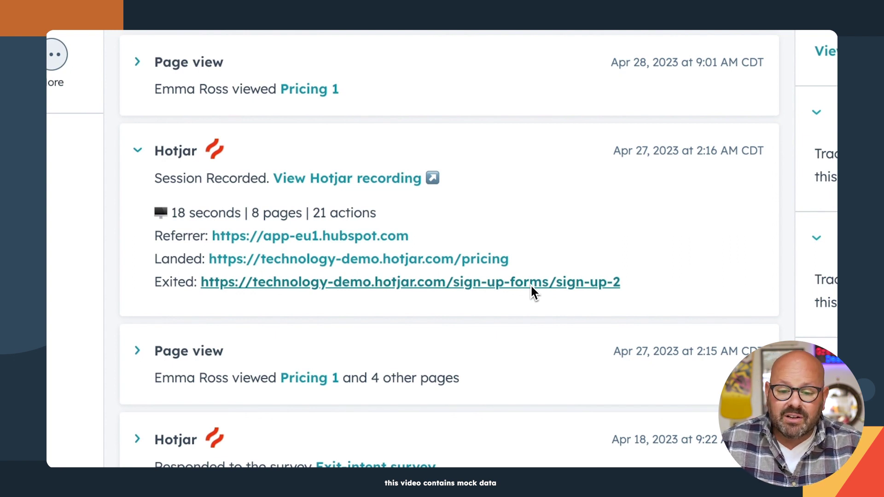
left_click(323, 180)
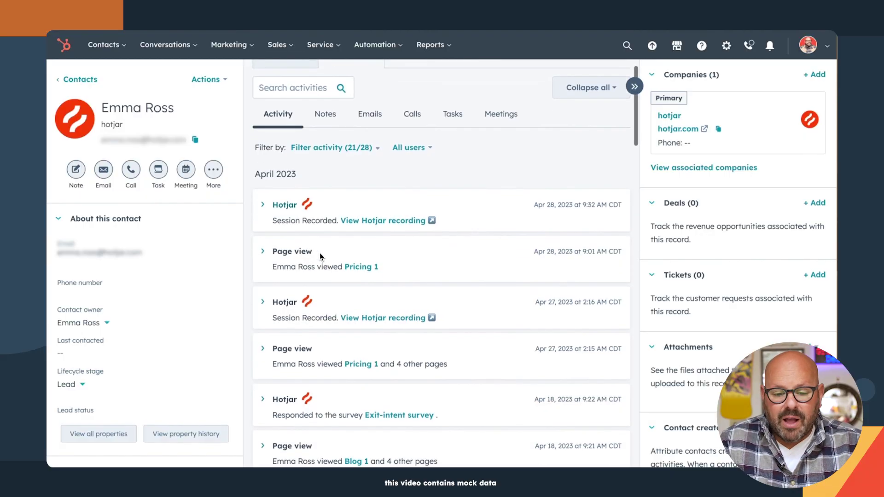
Scroll to January 2023 and expand the Jan 31 Hotjar NPS entry showing score 8
scroll(320, 256, "down", 3)
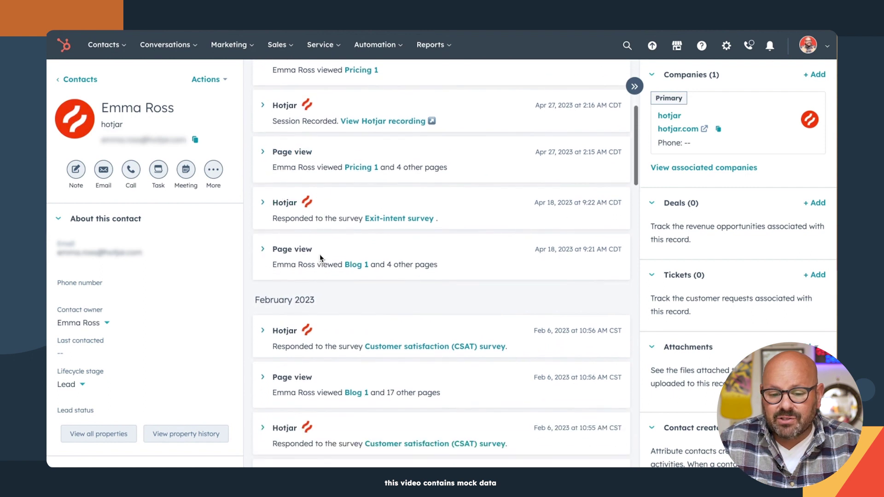
scroll(320, 254, "down", 5)
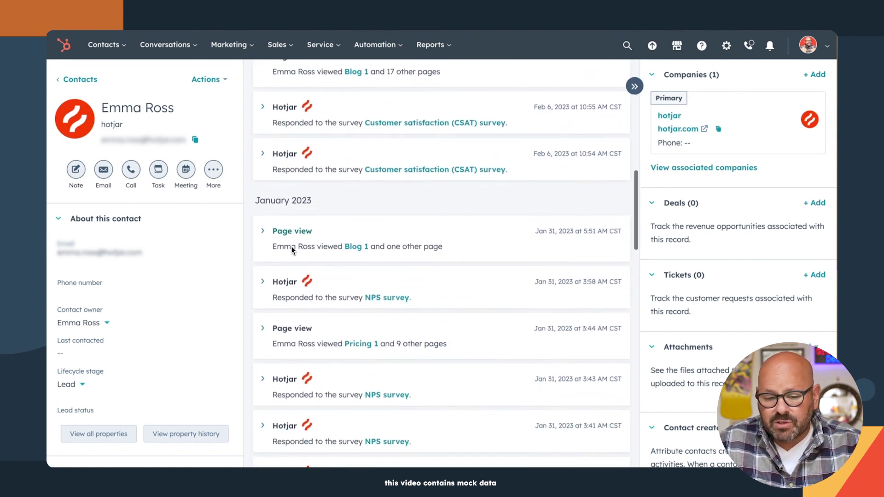
scroll(216, 263, "down", 1)
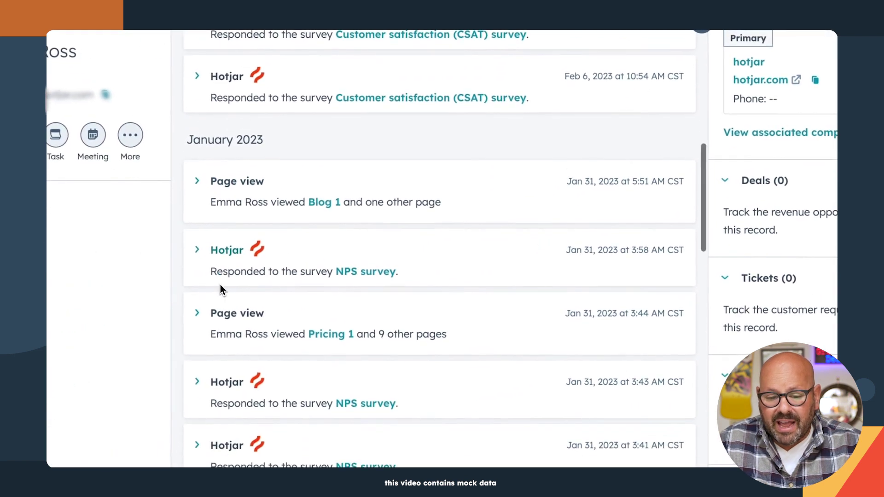
left_click(200, 252)
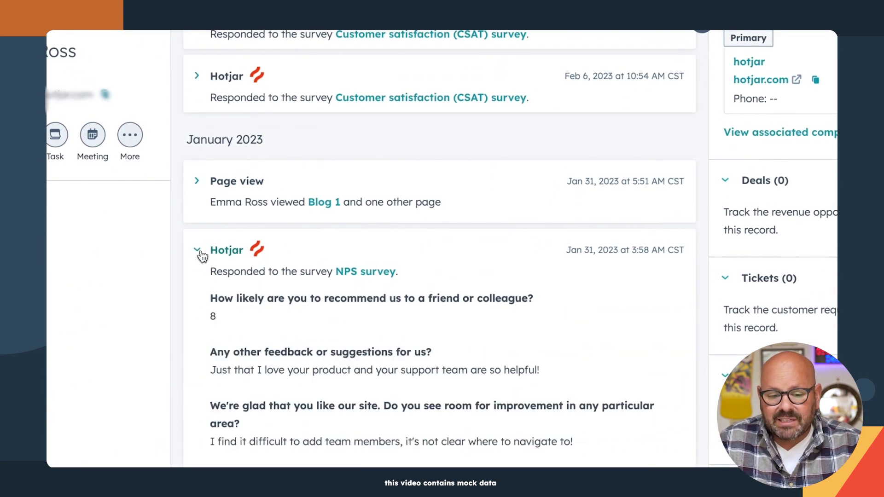
scroll(235, 272, "down", 3)
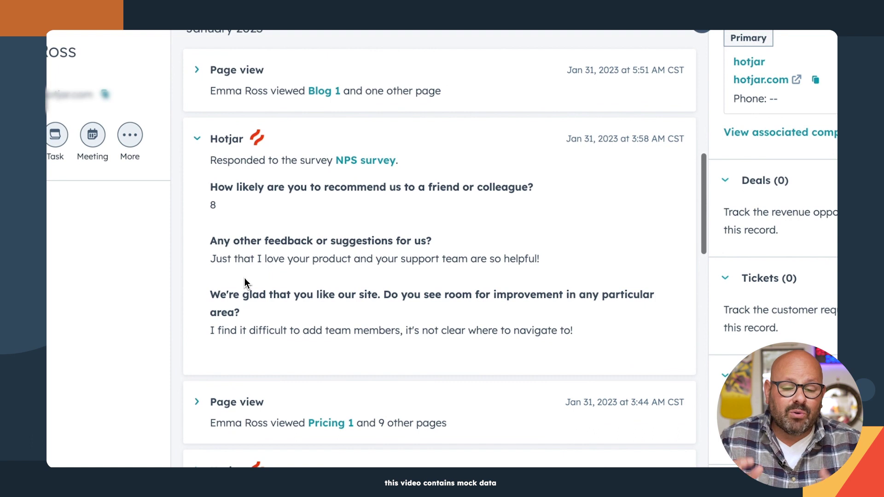